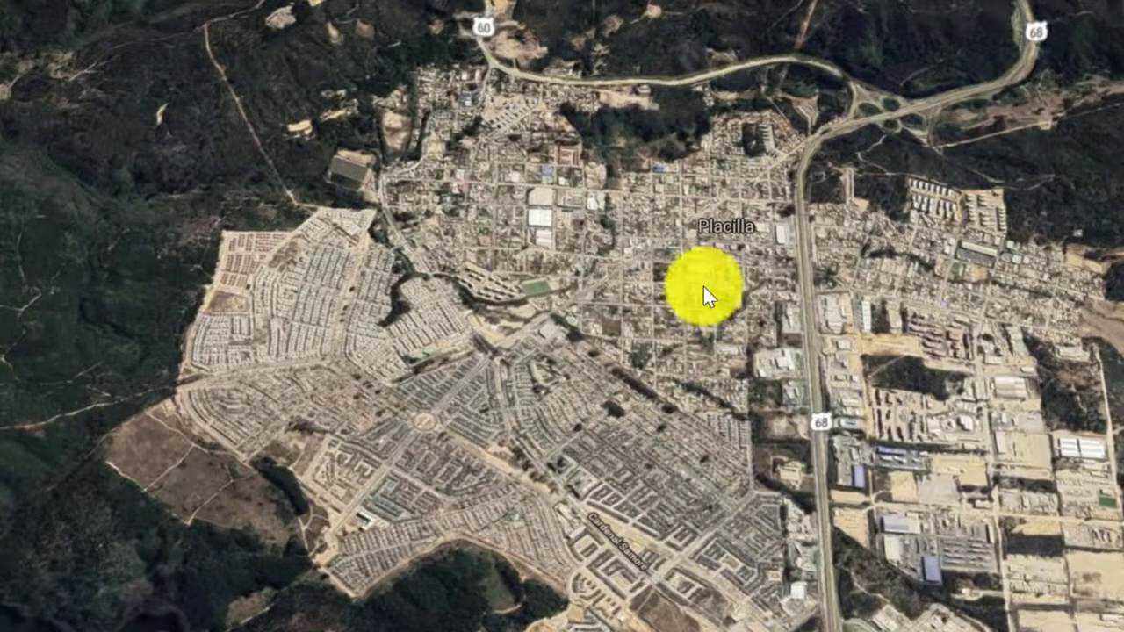
- Frame the winding stretch of Route 60 (Autovía La Pólvora) north of Placilla in the map
left_click_drag(702, 296, 649, 484)
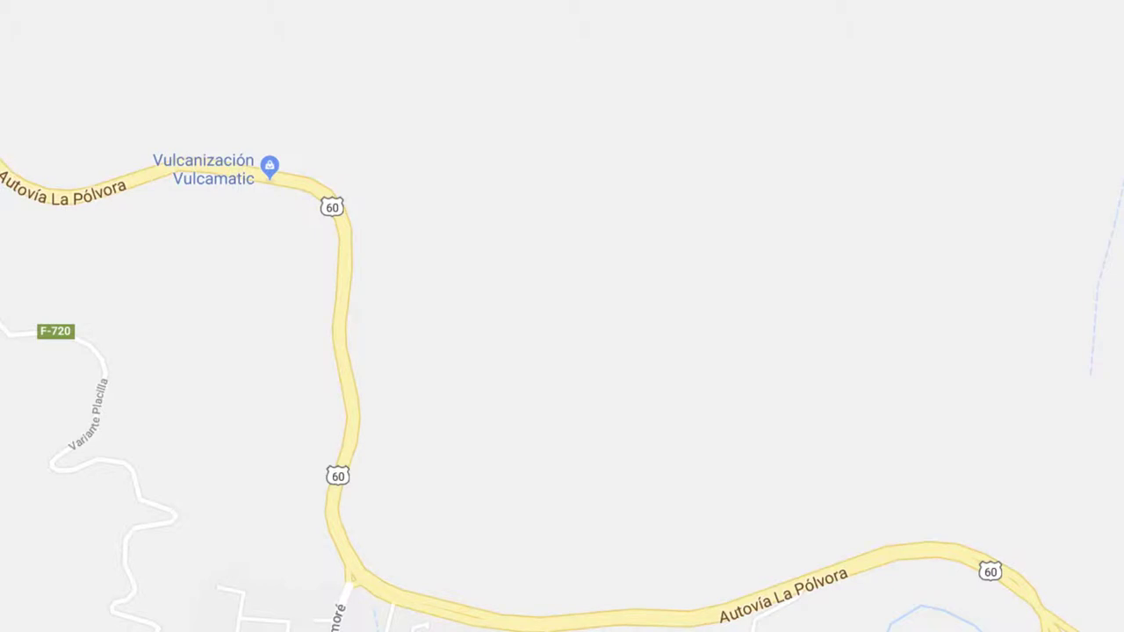
left_click_drag(527, 239, 634, 257)
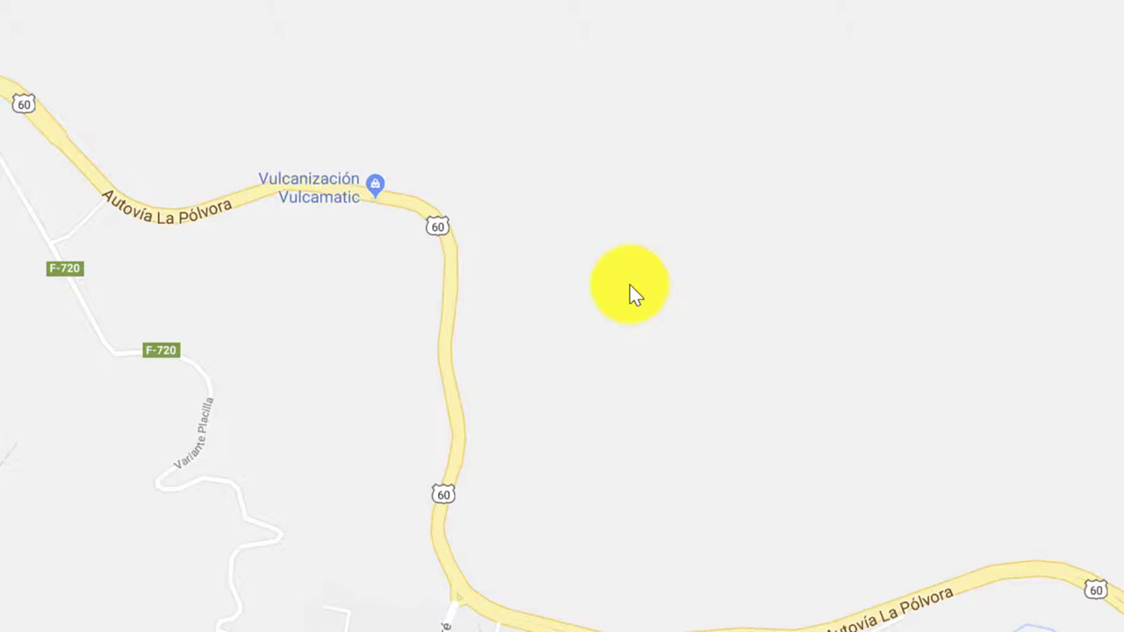
left_click_drag(639, 375, 646, 375)
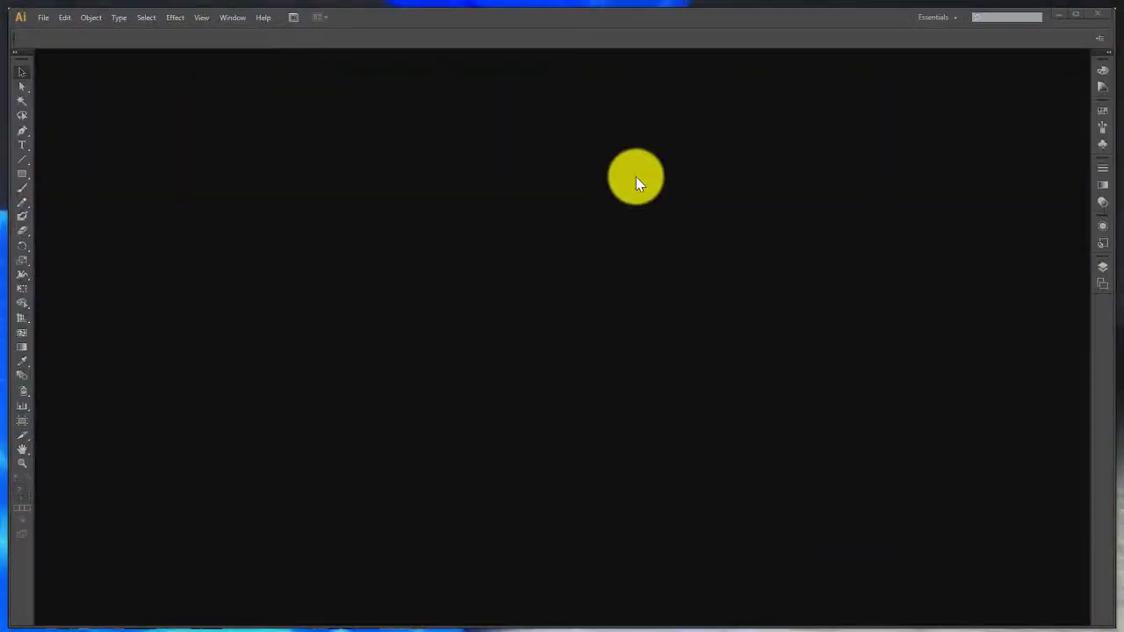
- In Illustrator, create a Letter-size print document named curvas and paste the copied map capture into it
left_click(44, 17)
left_click(45, 35)
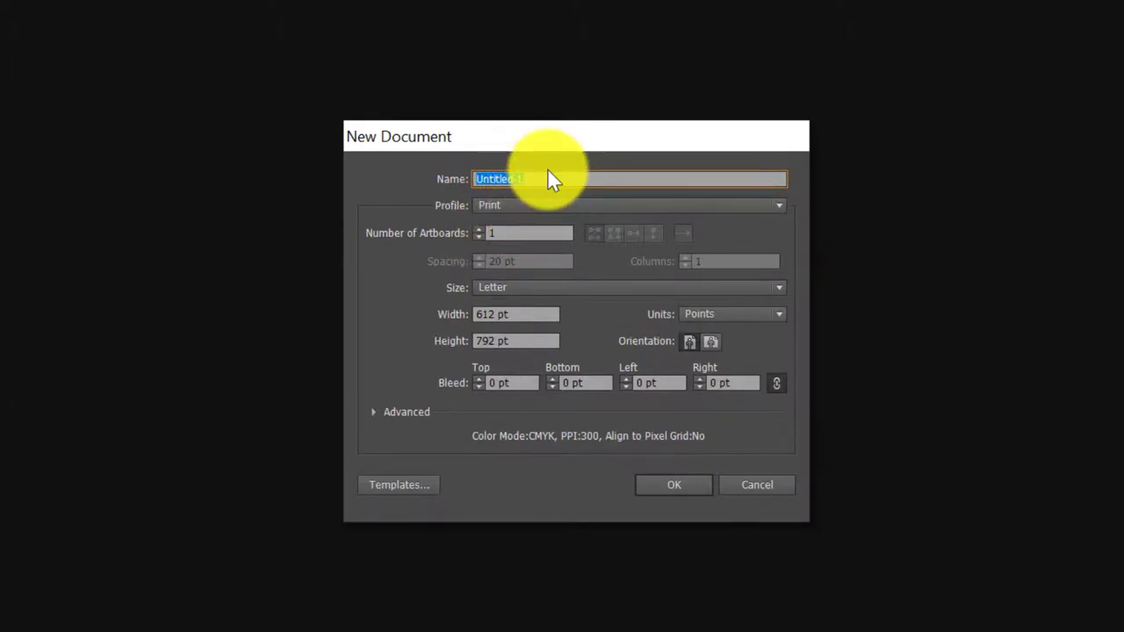
type("curvas")
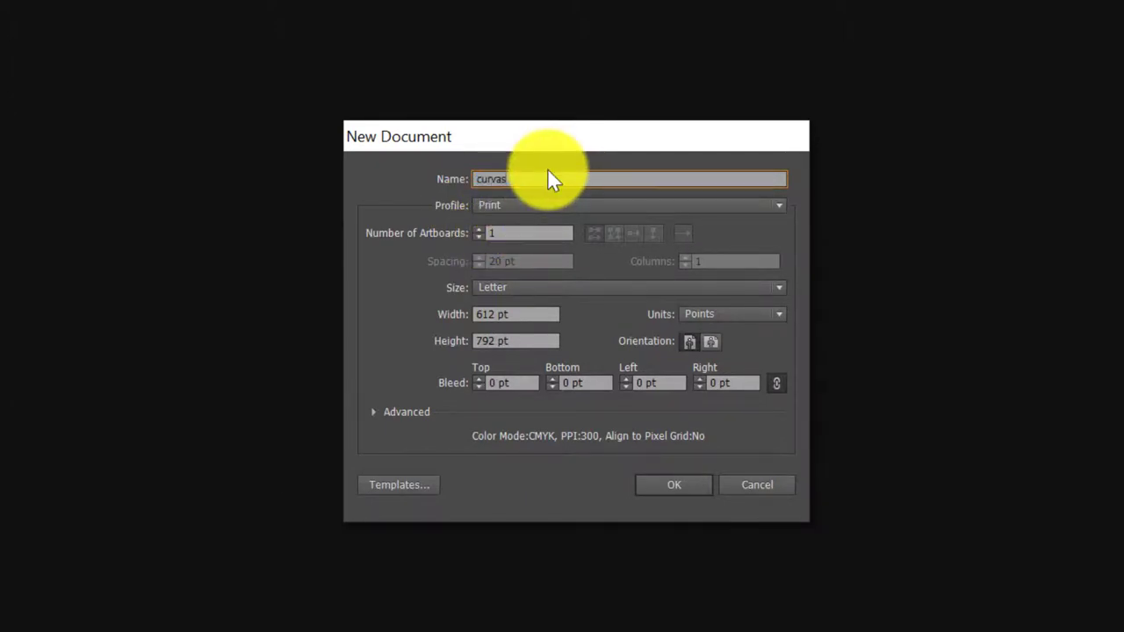
left_click(664, 485)
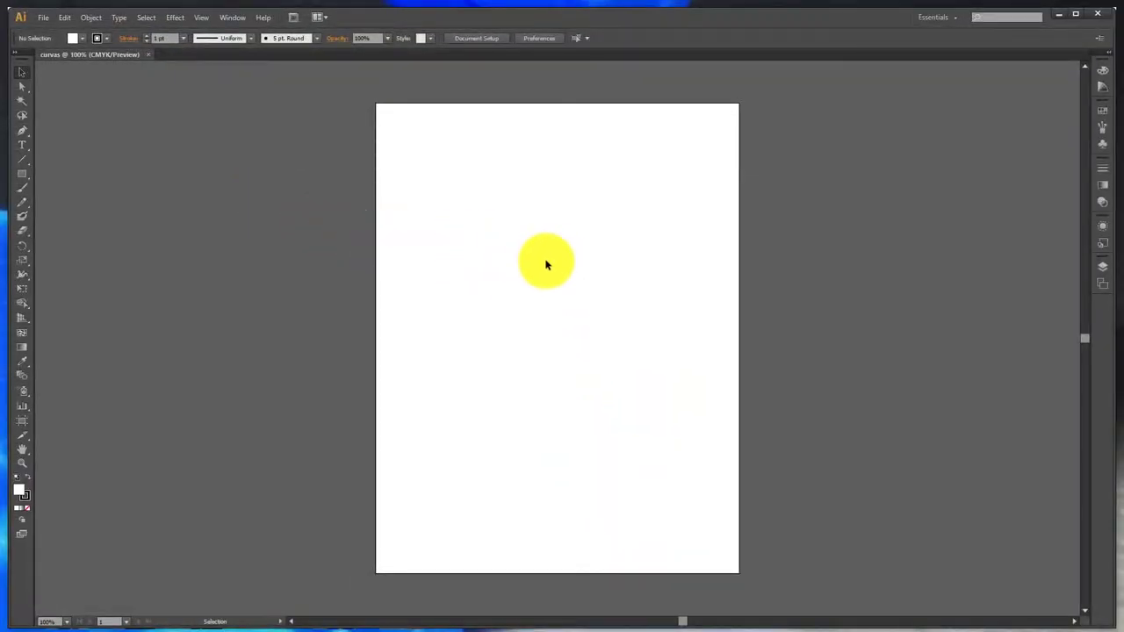
key("ctrl+v")
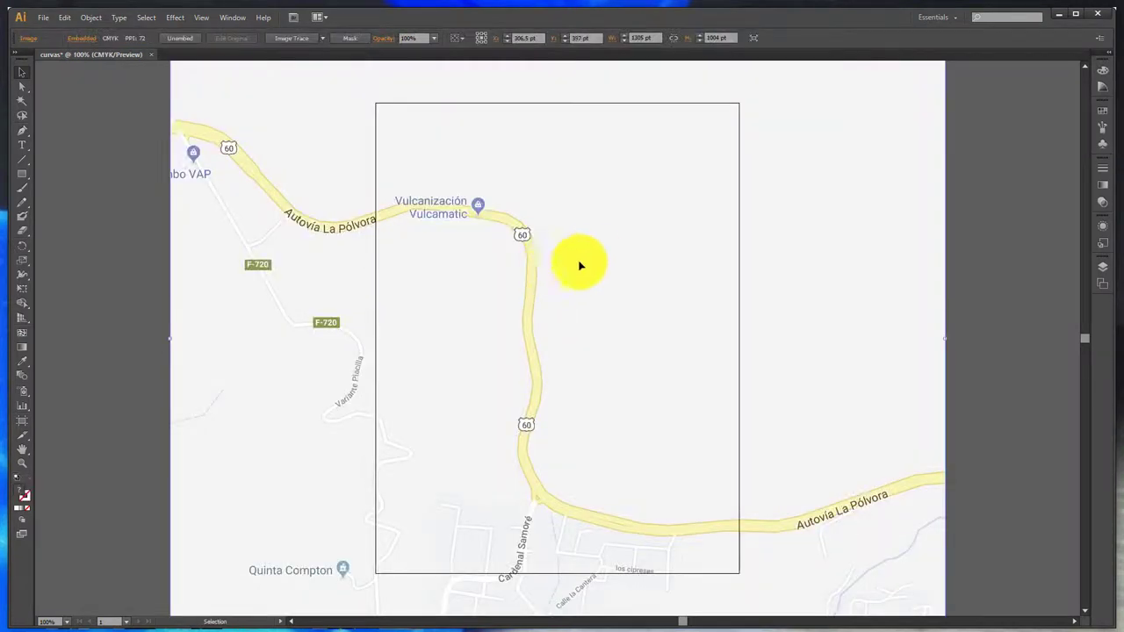
- Scale the pasted map image down to about 997 by 767 pt and move it over the artboard
scroll(479, 295, "down", 1)
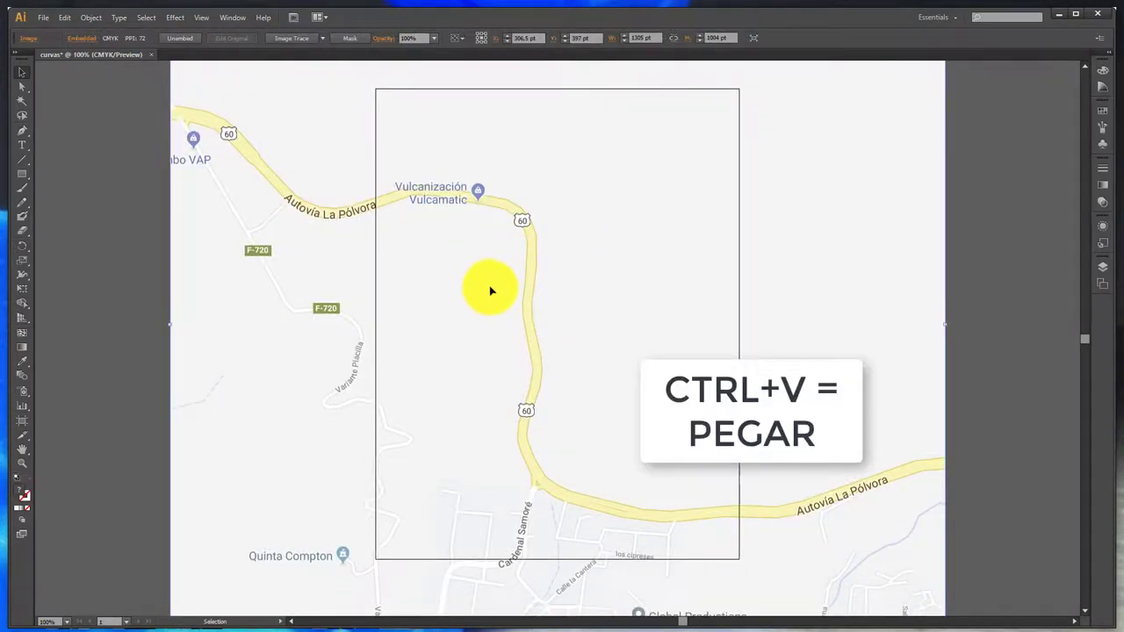
scroll(489, 285, "up", 2)
left_click(21, 462)
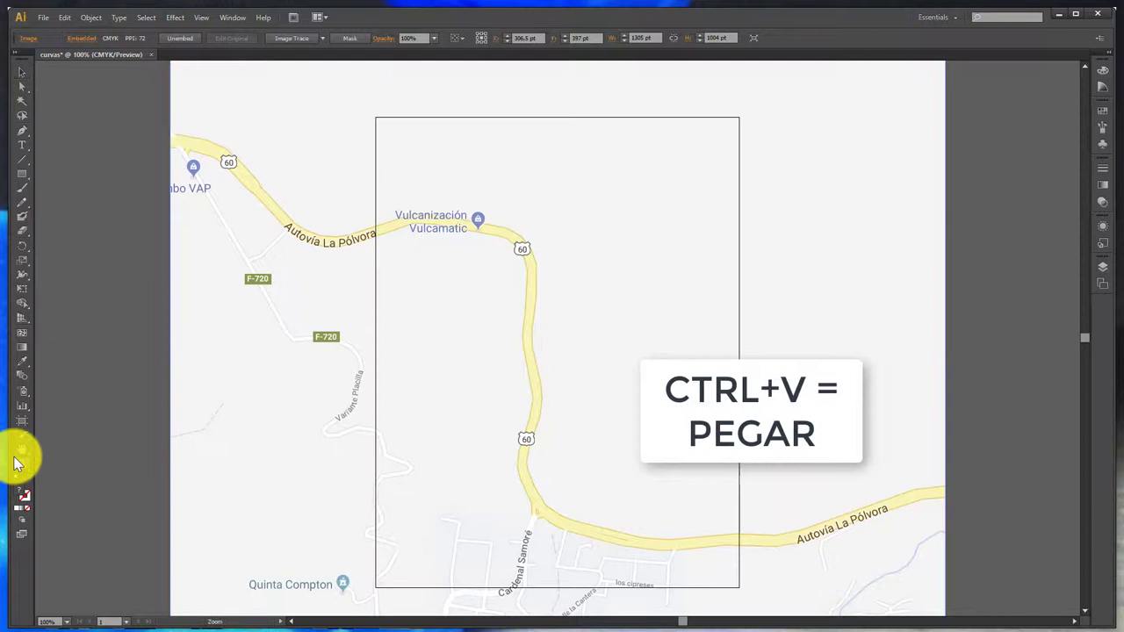
left_click(737, 329, "alt")
left_click(722, 336, "alt")
left_click(721, 336)
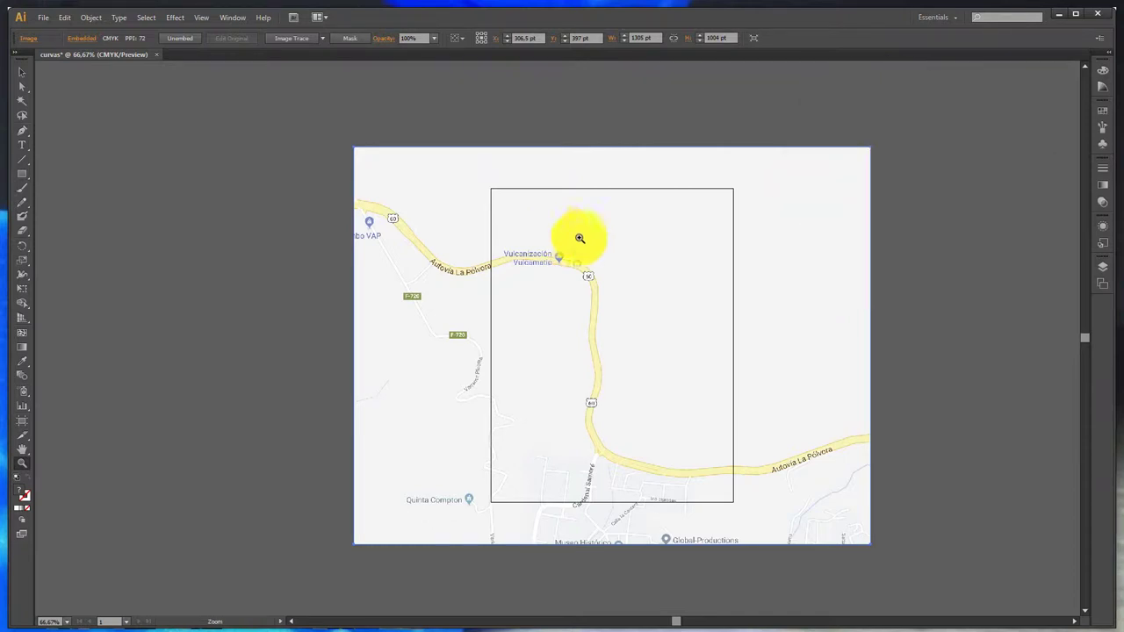
left_click(23, 73)
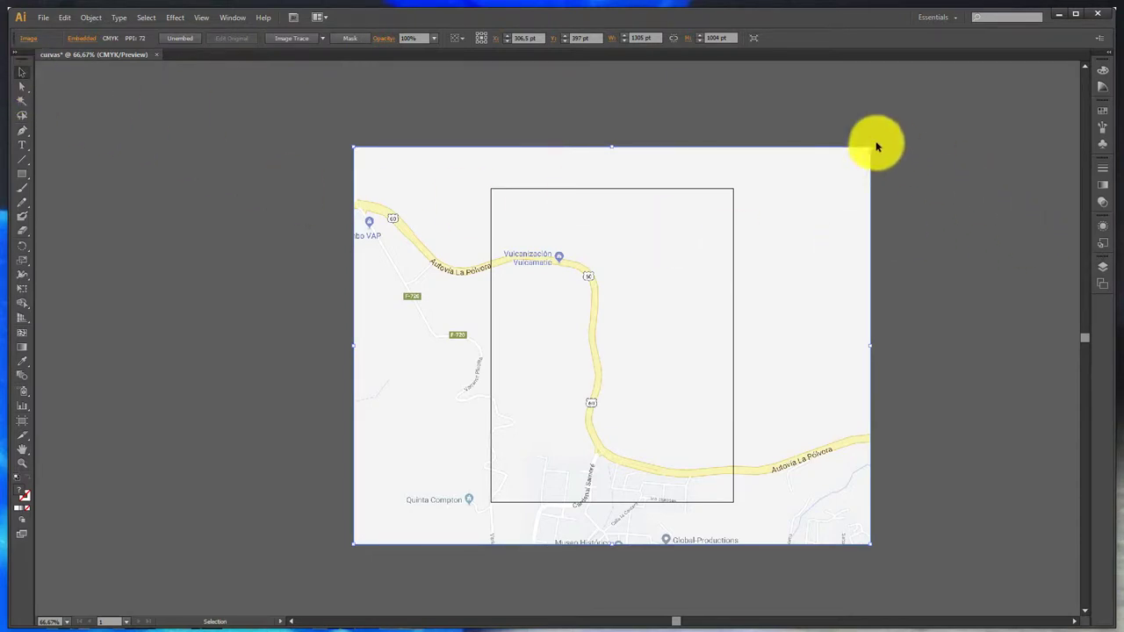
left_click_drag(871, 147, 747, 238)
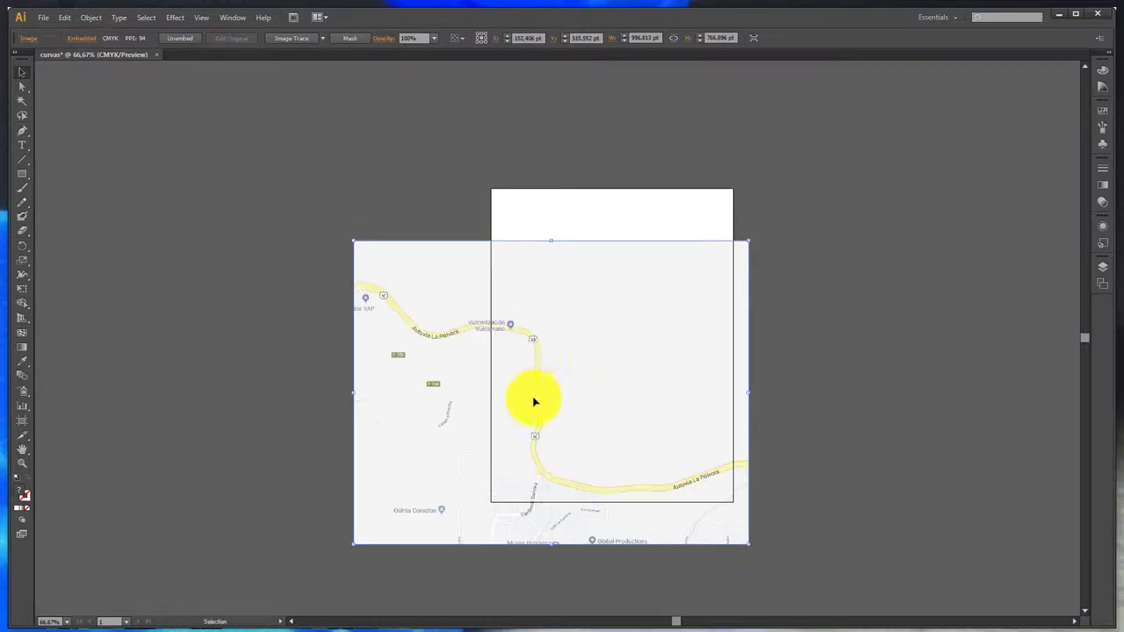
left_click_drag(535, 396, 640, 349)
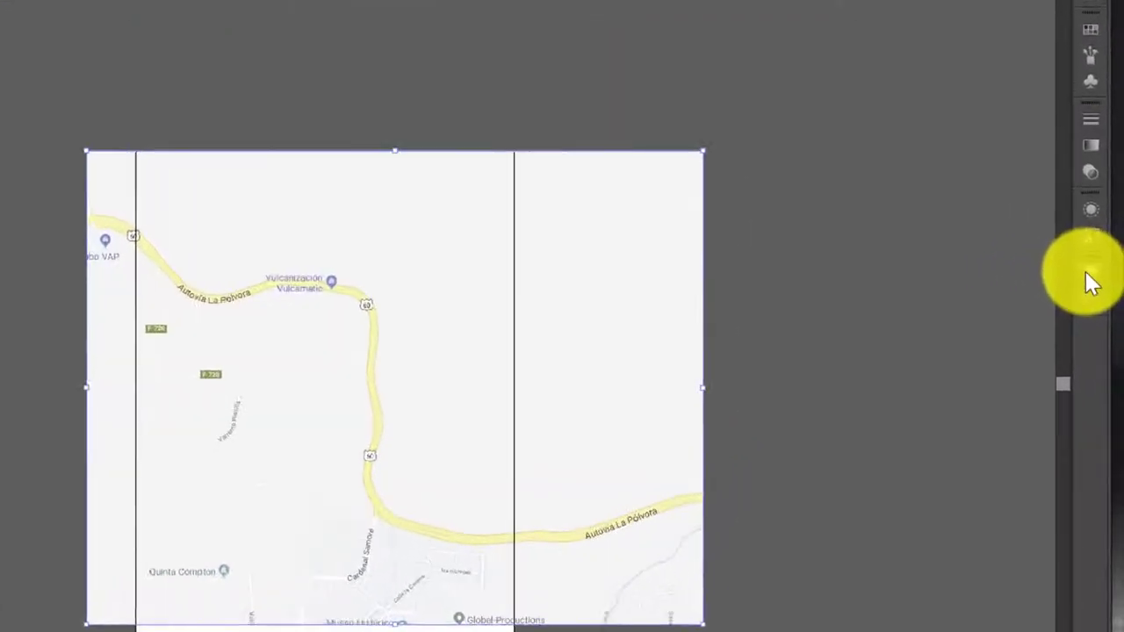
- Rename Layer 1 to mapa and shift the map image slightly down and to the left
left_click(1107, 271)
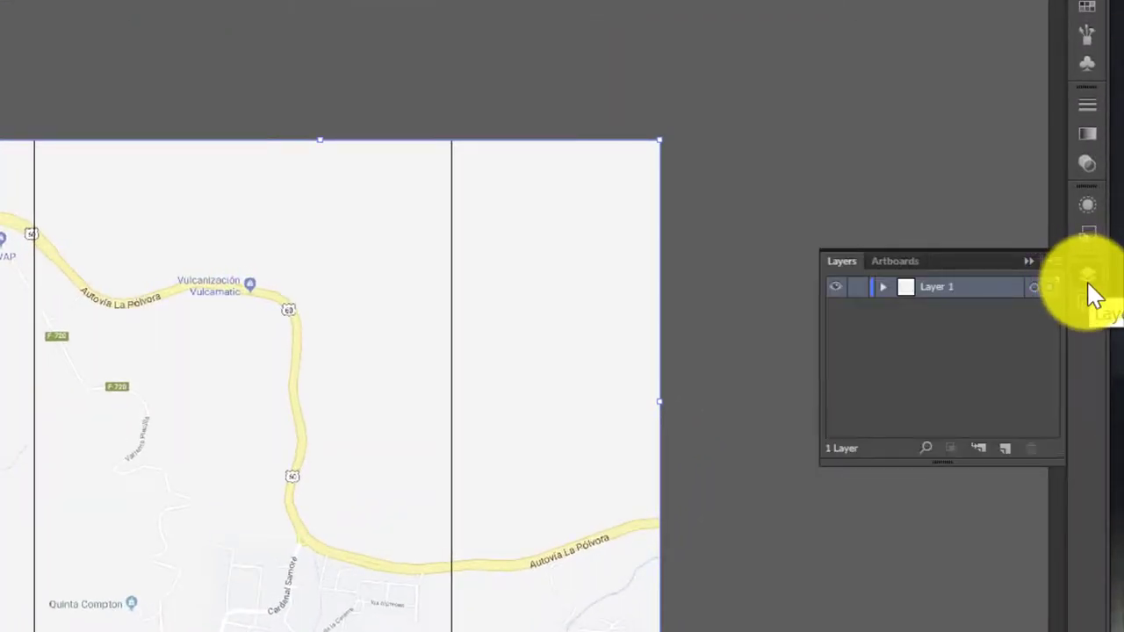
double_click(934, 288)
type("m")
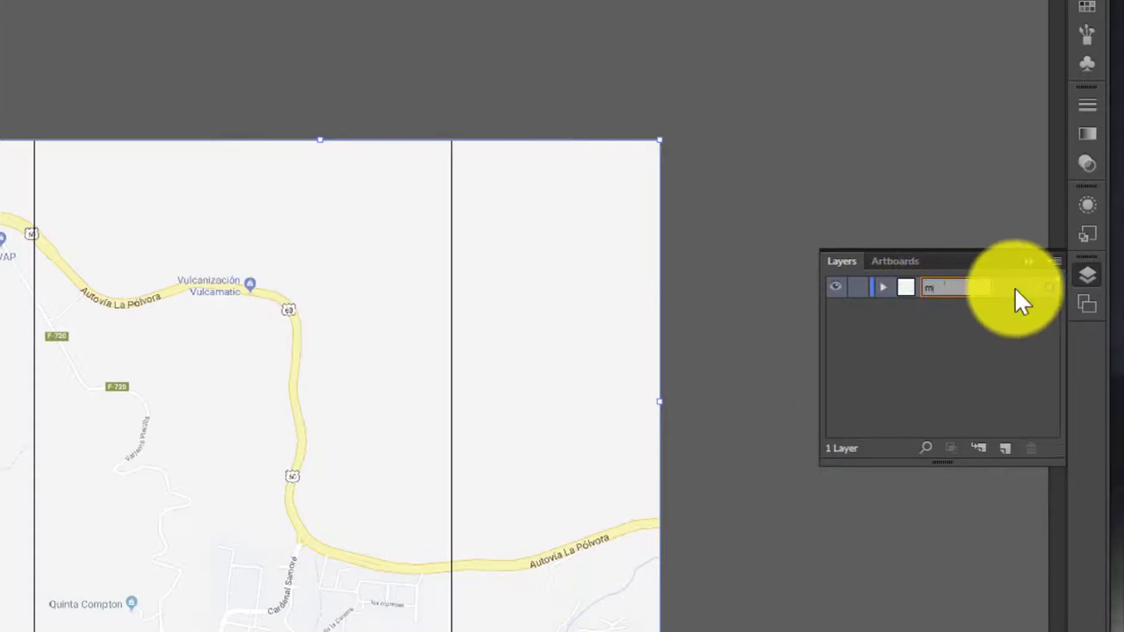
type("apa")
left_click(958, 376)
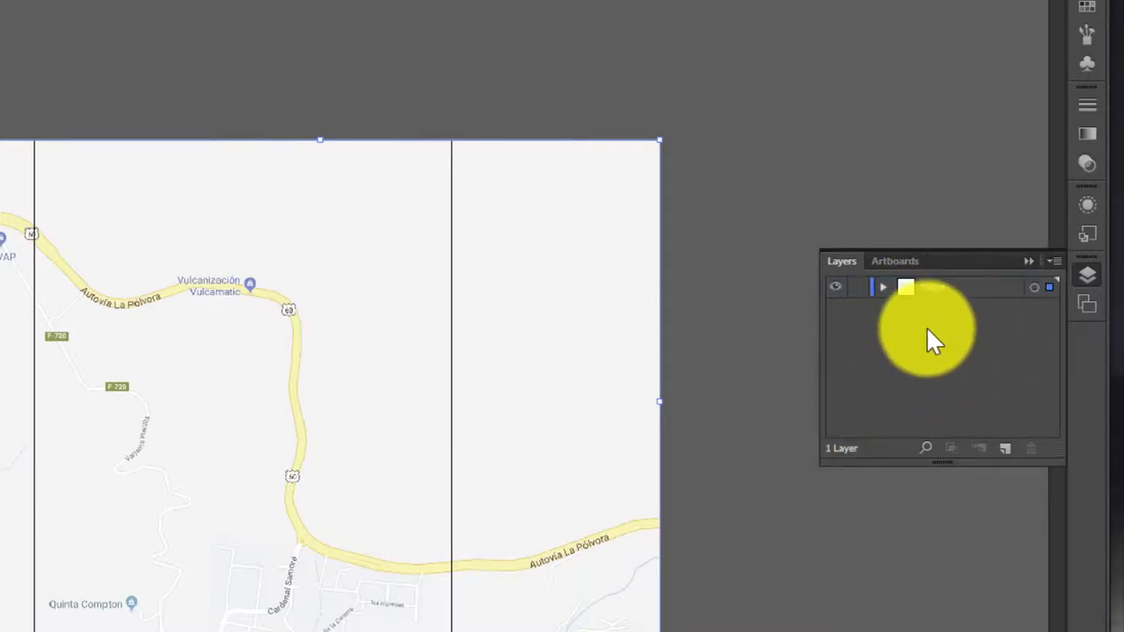
left_click_drag(328, 307, 308, 325)
- Expand and lock the mapa layer, and add a new layer above it
left_click(882, 286)
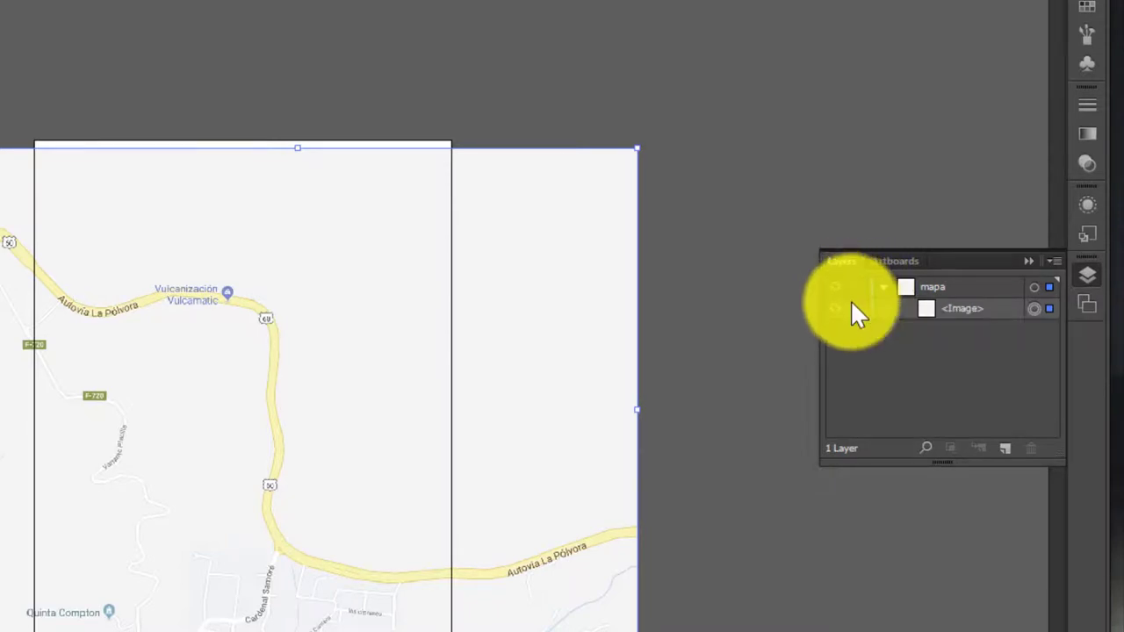
left_click(857, 290)
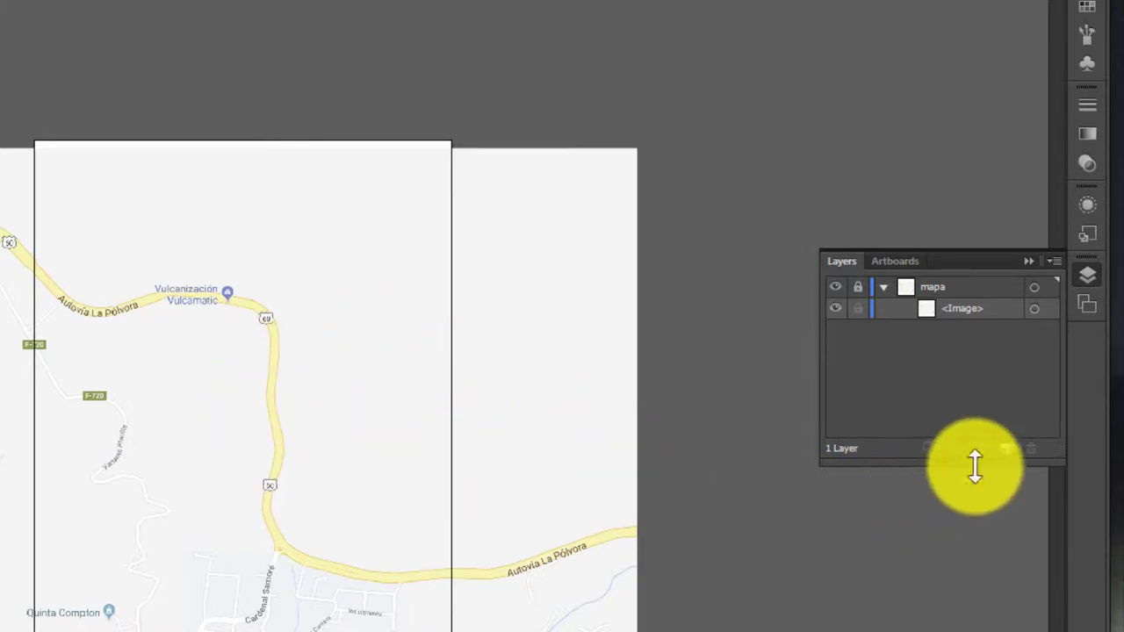
left_click(997, 452)
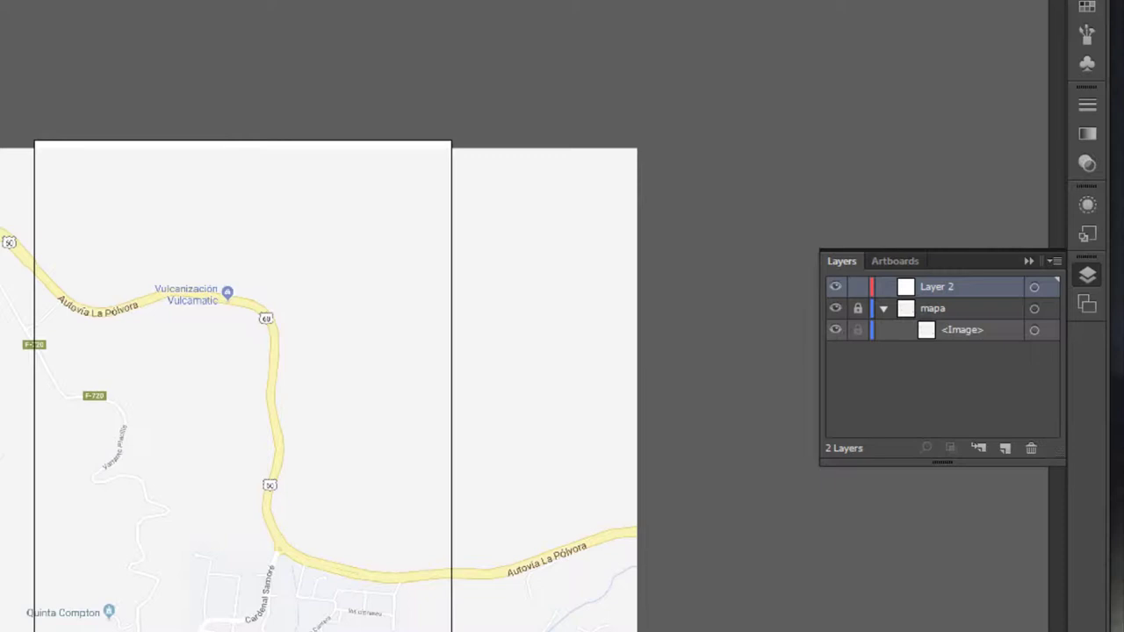
- Activate the Pen tool and set the stroke color to black
left_click(283, 452)
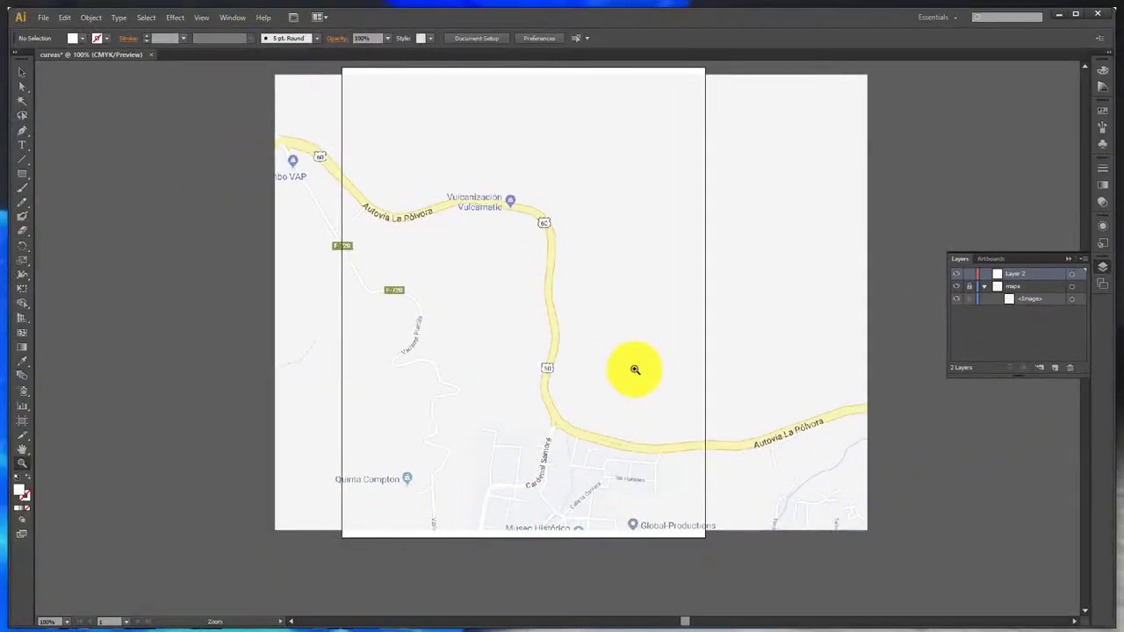
left_click(574, 319)
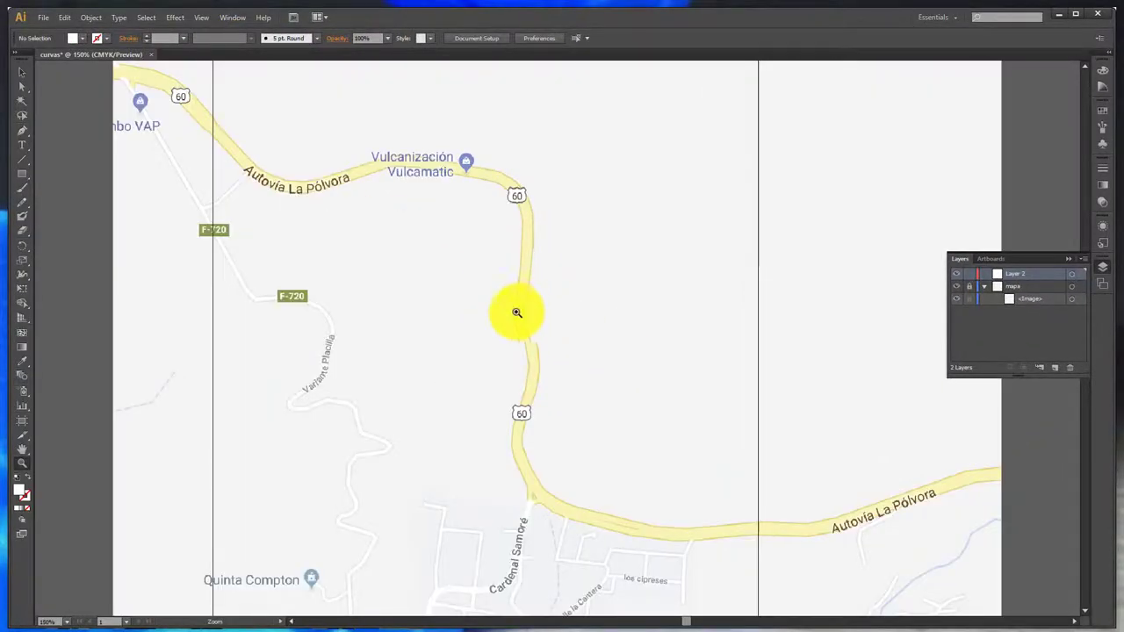
left_click(502, 373, "alt")
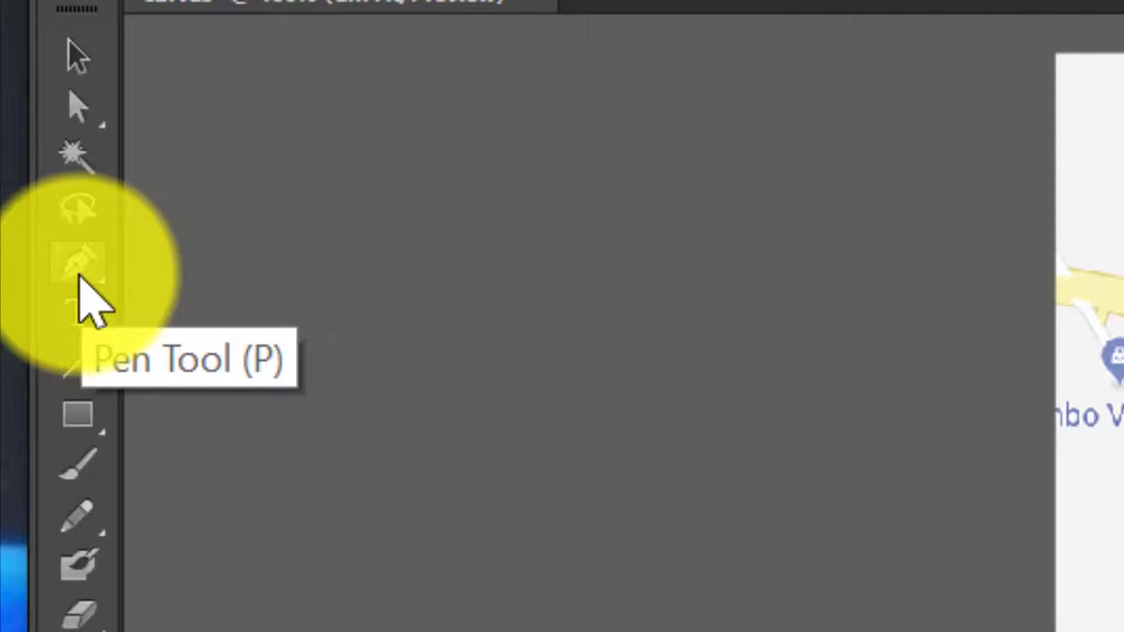
left_click(79, 279)
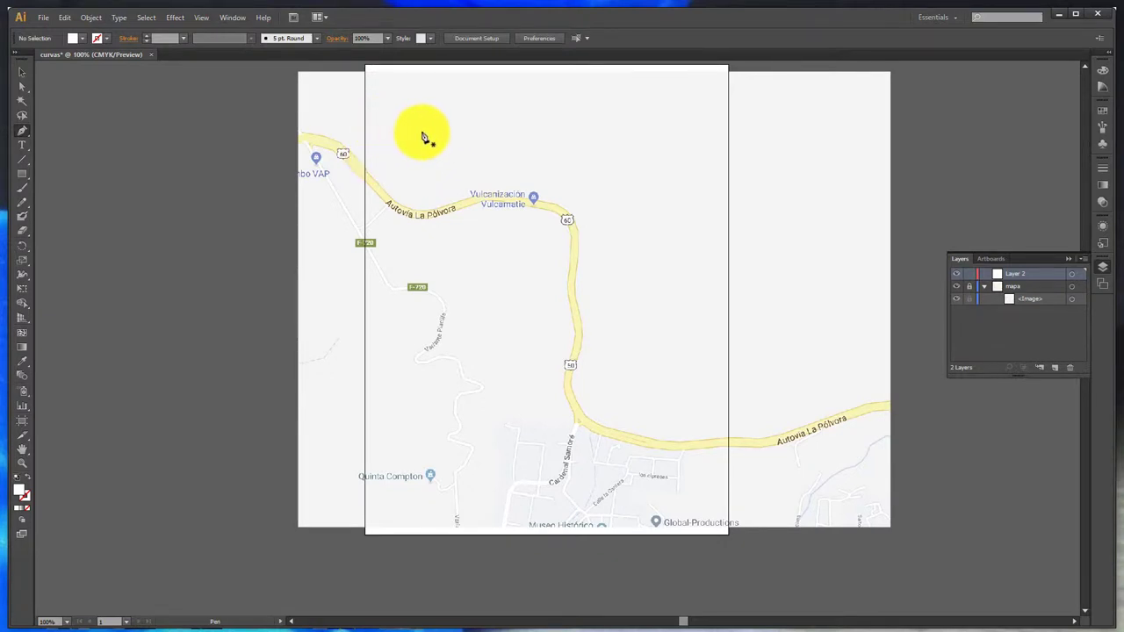
left_click(107, 38)
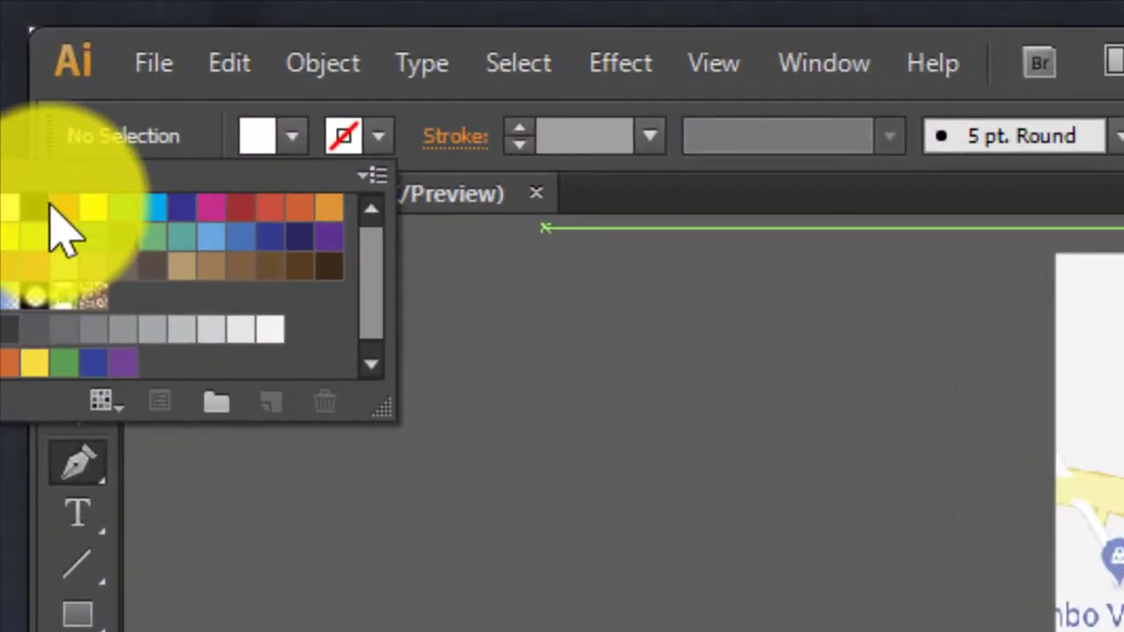
left_click(31, 166)
left_click(35, 207)
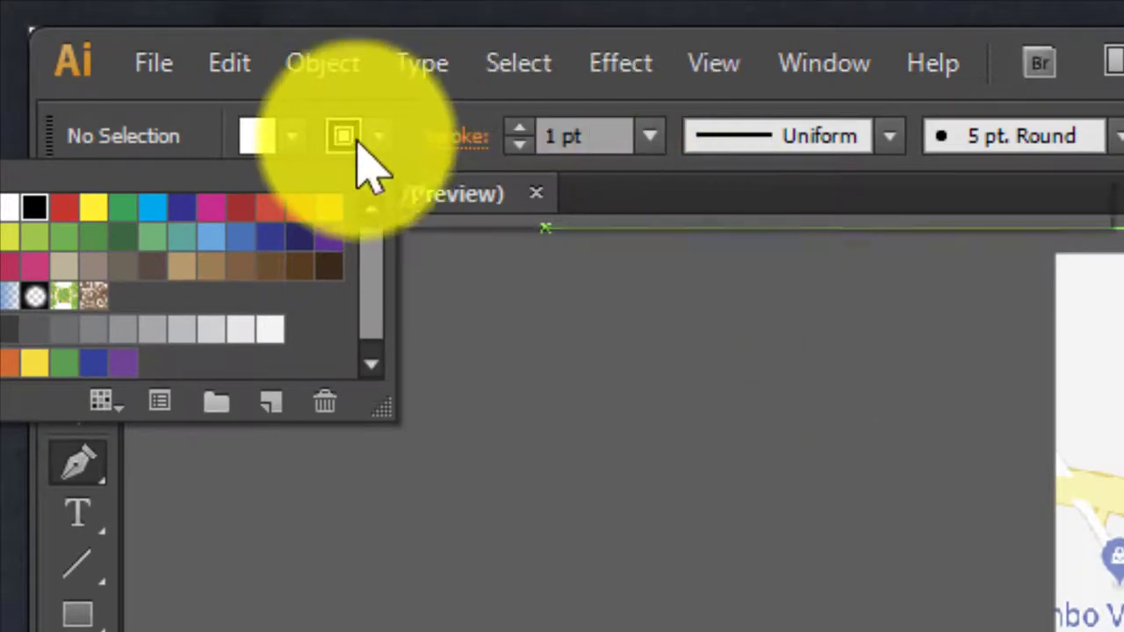
left_click(382, 133)
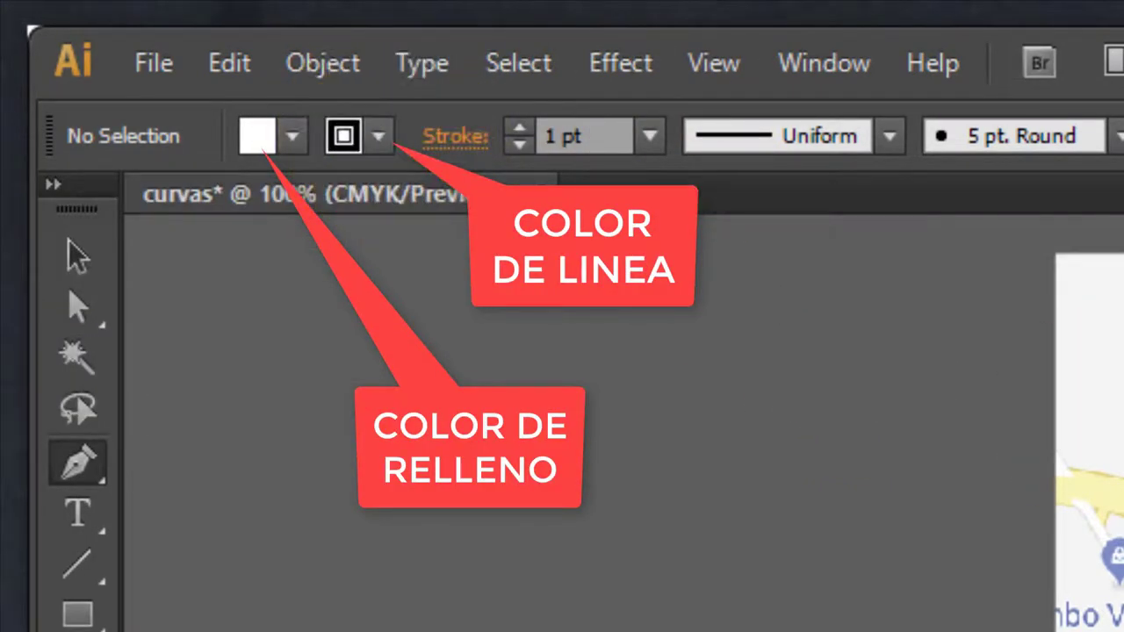
- Draw a straight two-point Pen line above the road, spanning about 337 by 94 pt, and delete it
left_click(944, 255)
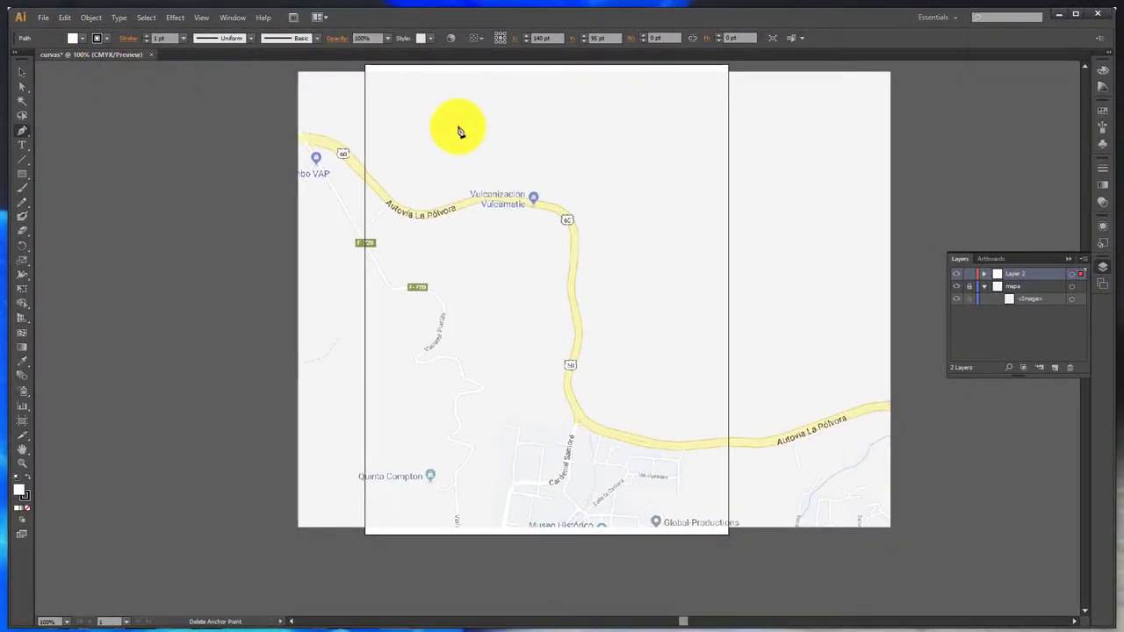
left_click(648, 178)
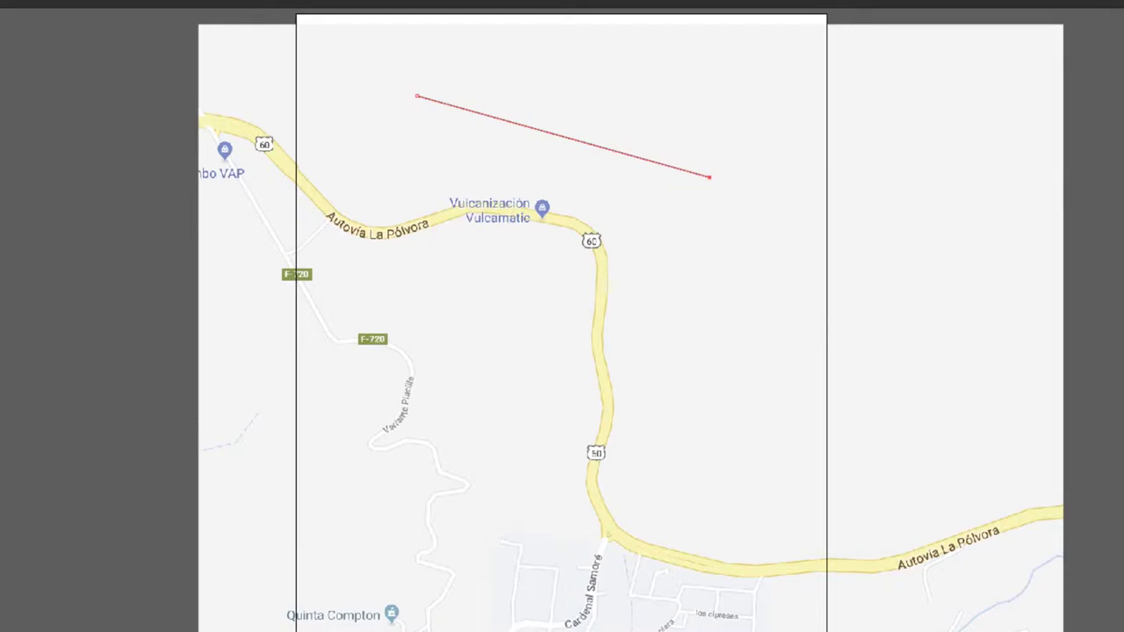
key("v")
left_click(161, 158)
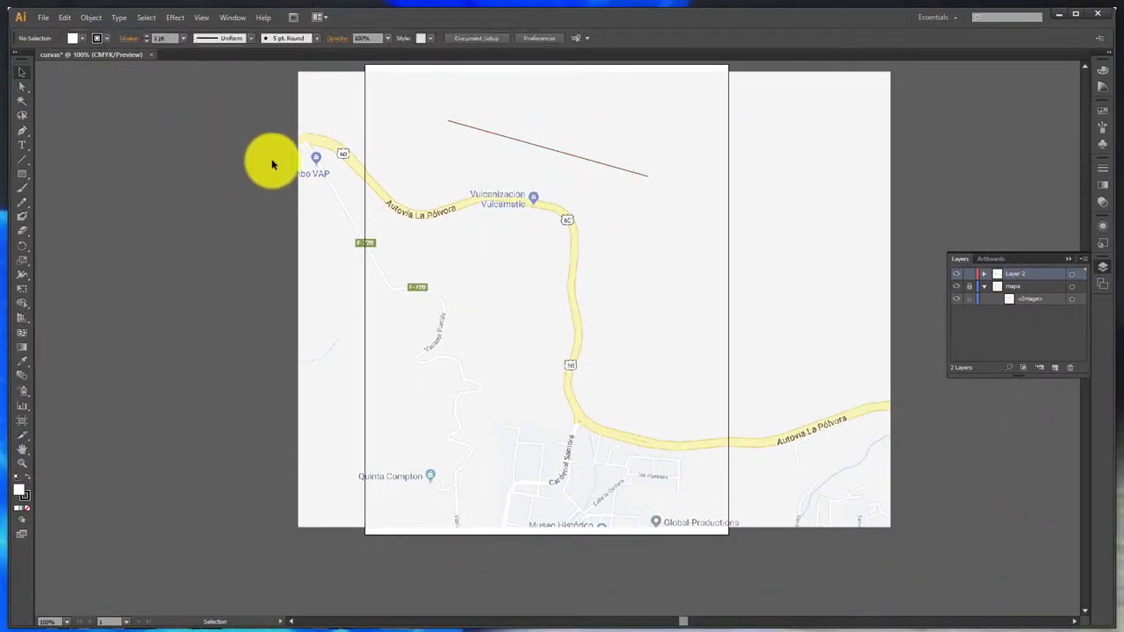
left_click(516, 141)
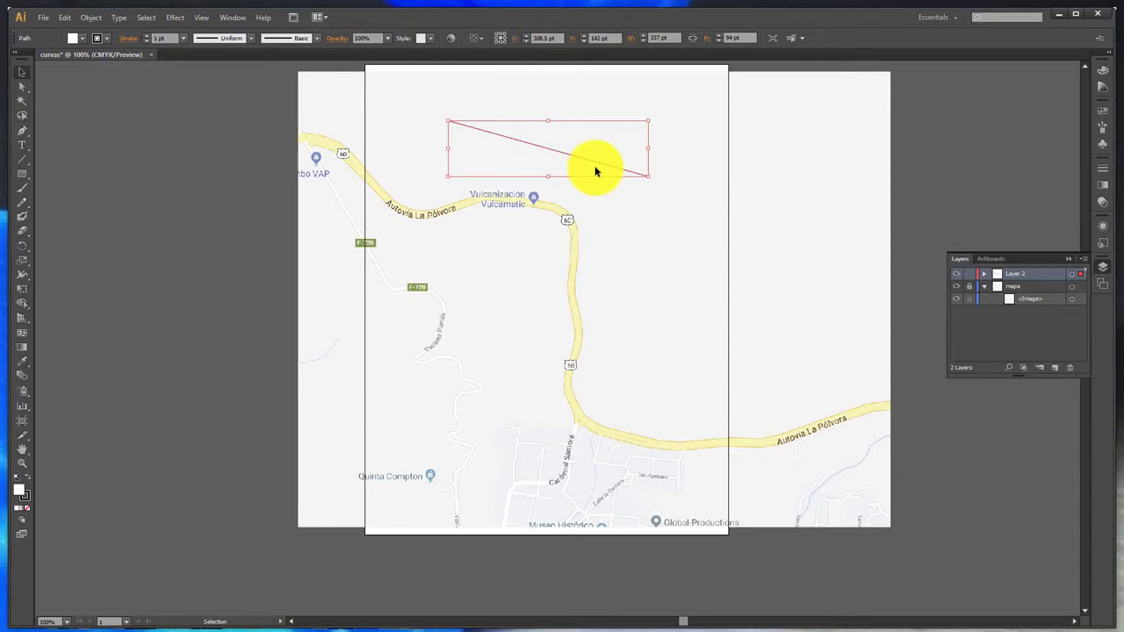
key("Delete")
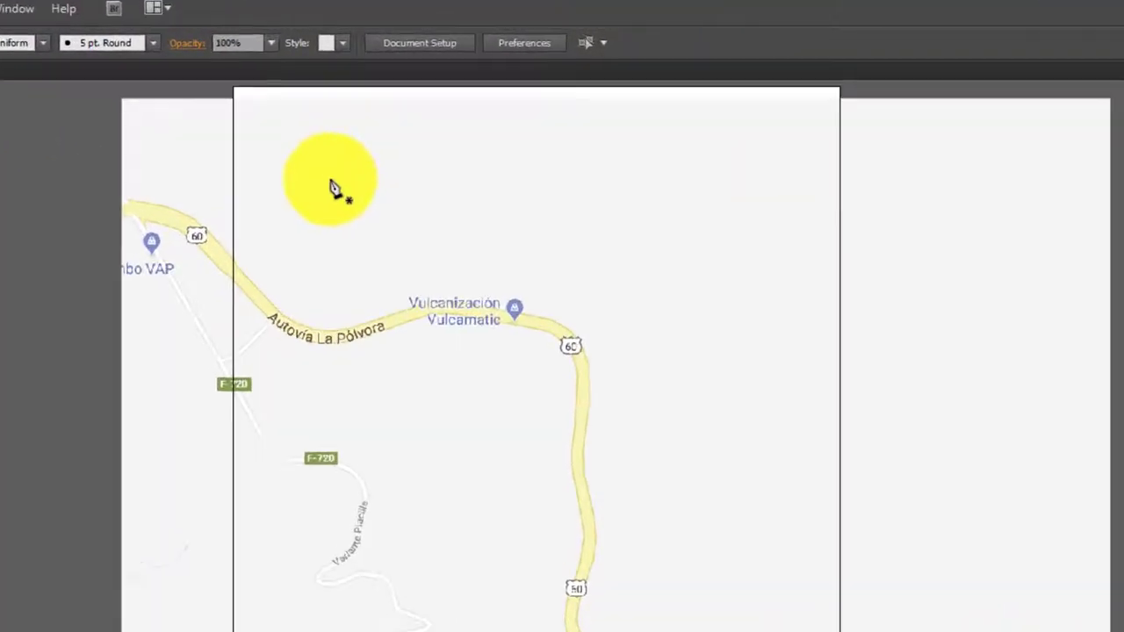
- Draw a closed curved Pen shape over and above the highway, starting and ending at about X 106 pt, Y 94 pt
left_click(322, 189)
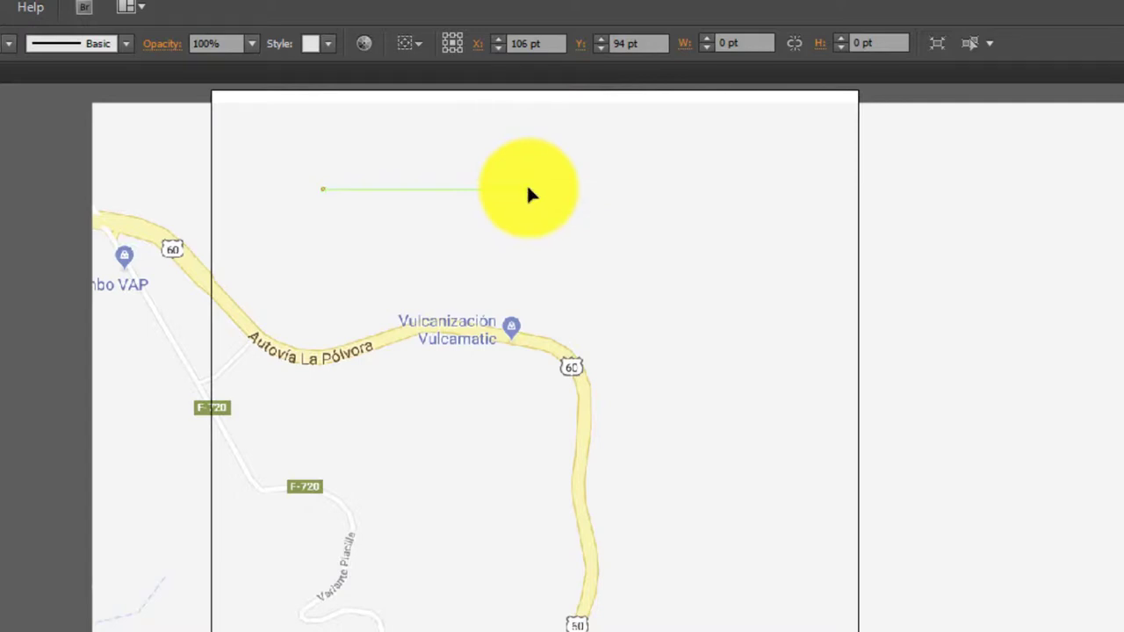
left_click_drag(527, 188, 592, 270)
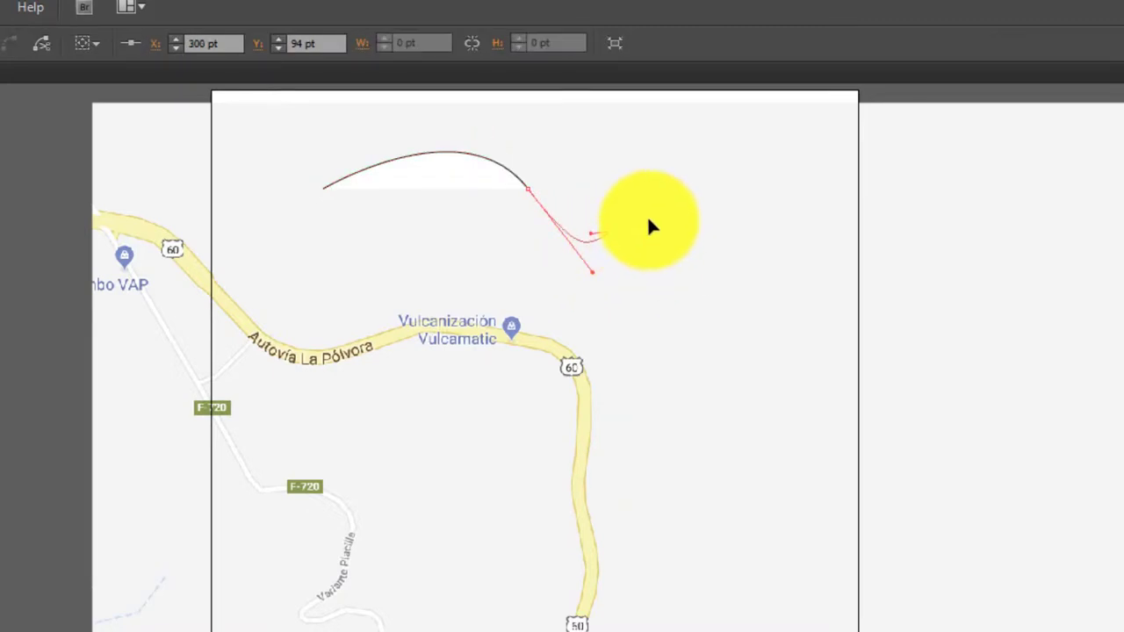
left_click_drag(619, 228, 638, 203)
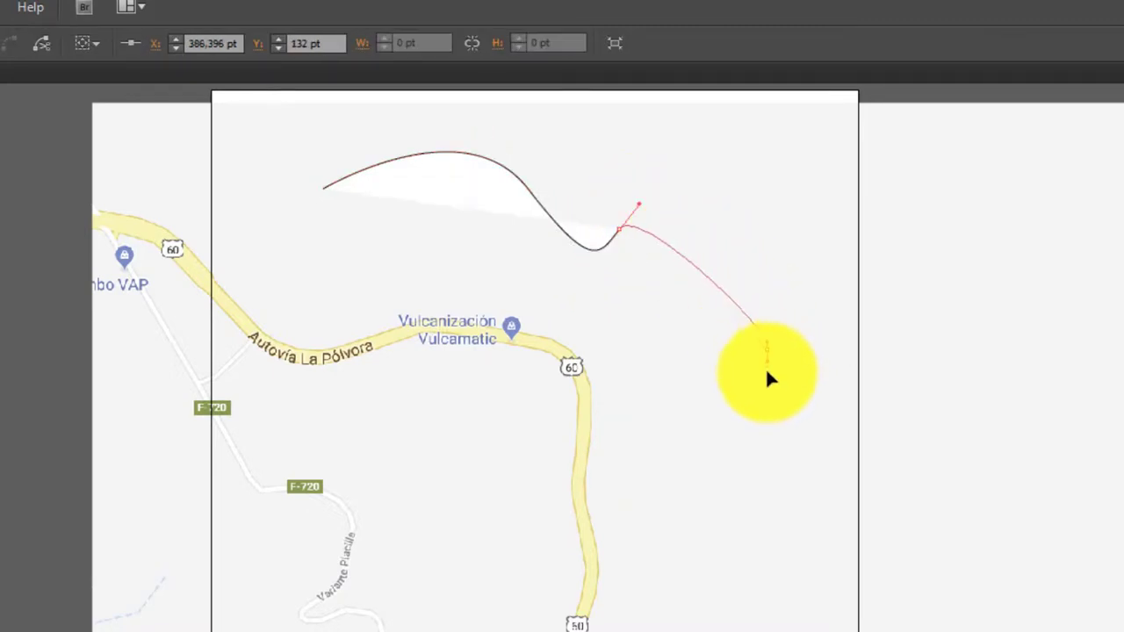
left_click_drag(767, 344, 772, 559)
left_click_drag(699, 384, 685, 352)
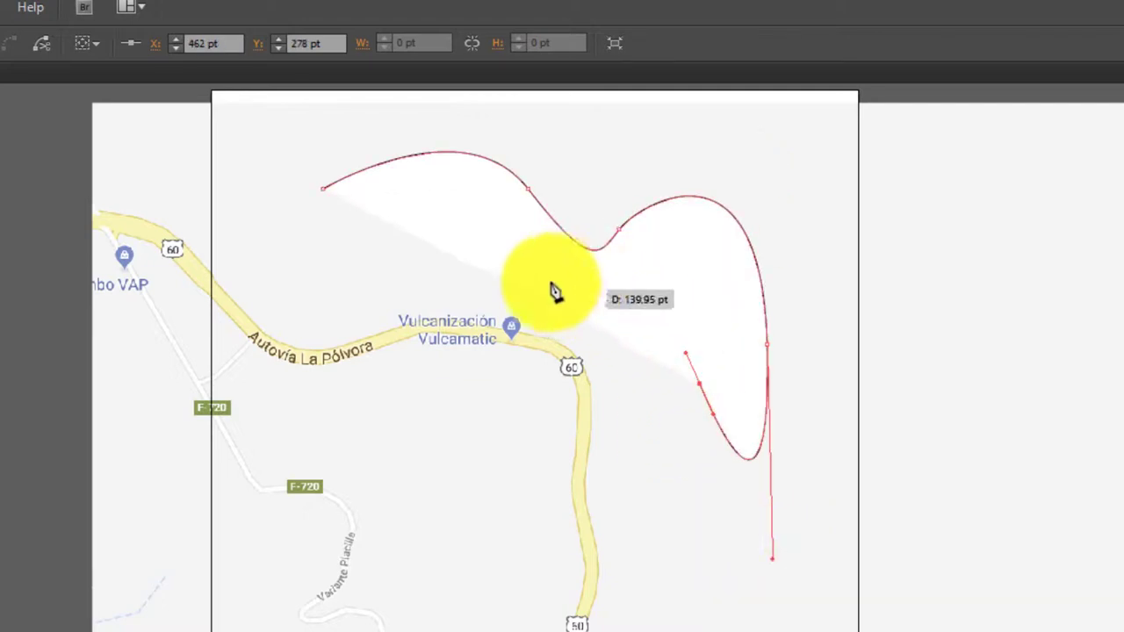
left_click_drag(523, 278, 492, 293)
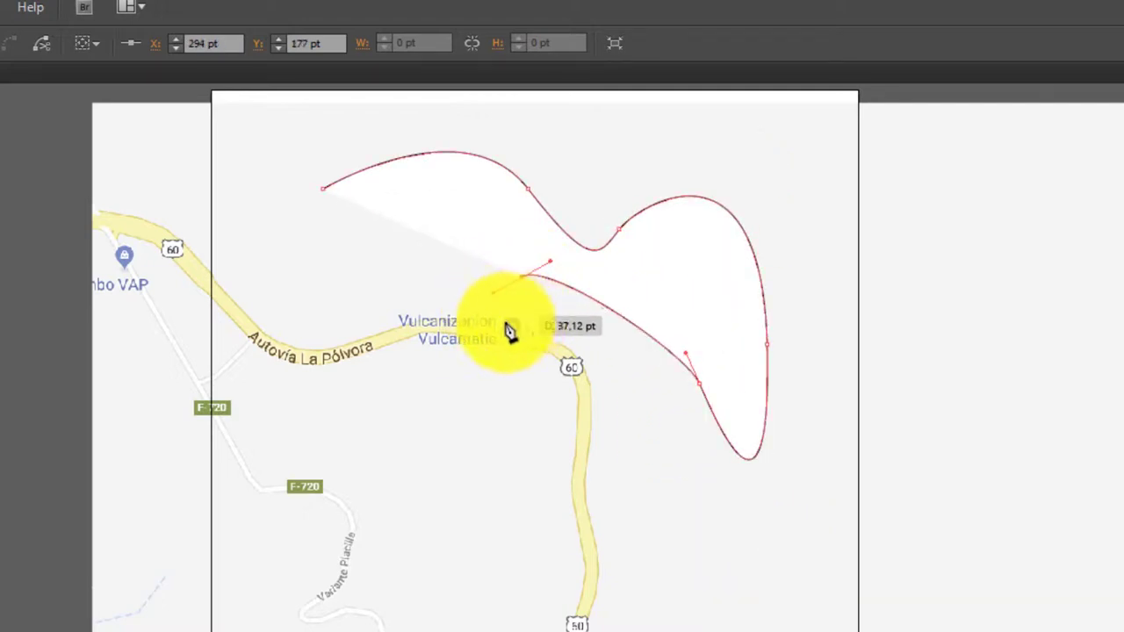
left_click(501, 318)
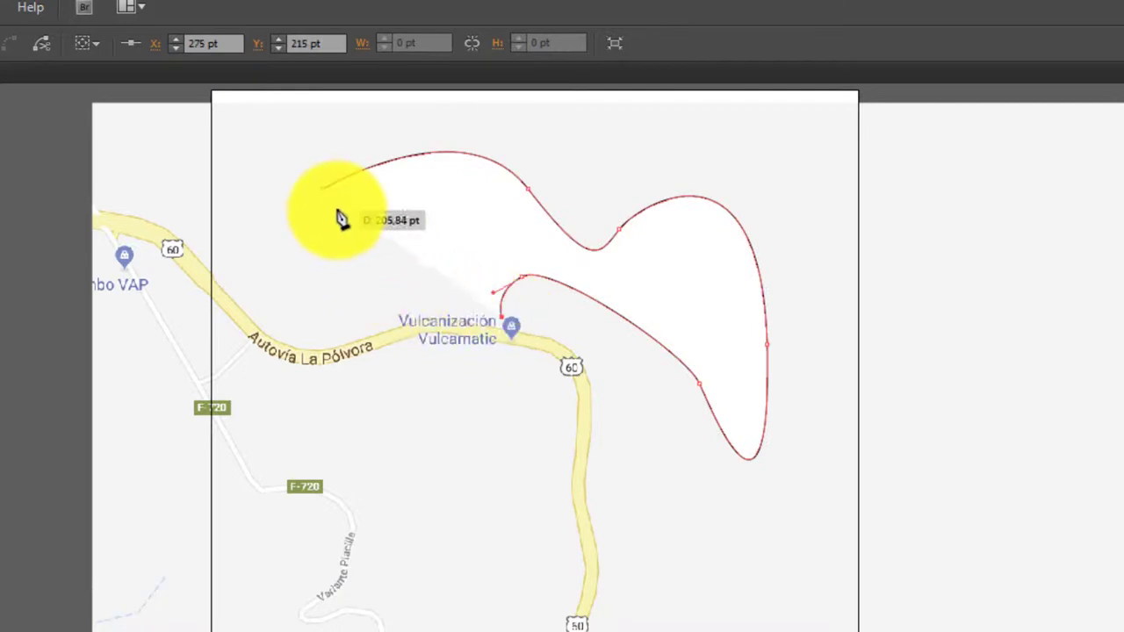
left_click_drag(364, 328, 262, 293)
left_click(252, 252)
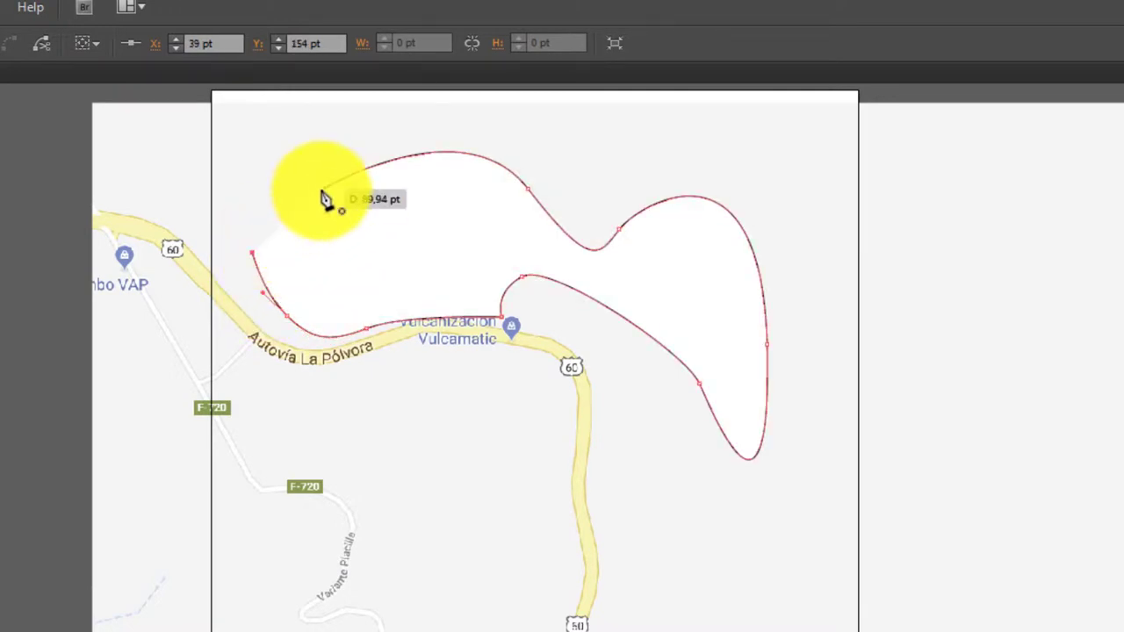
left_click_drag(325, 199, 338, 179)
key("v")
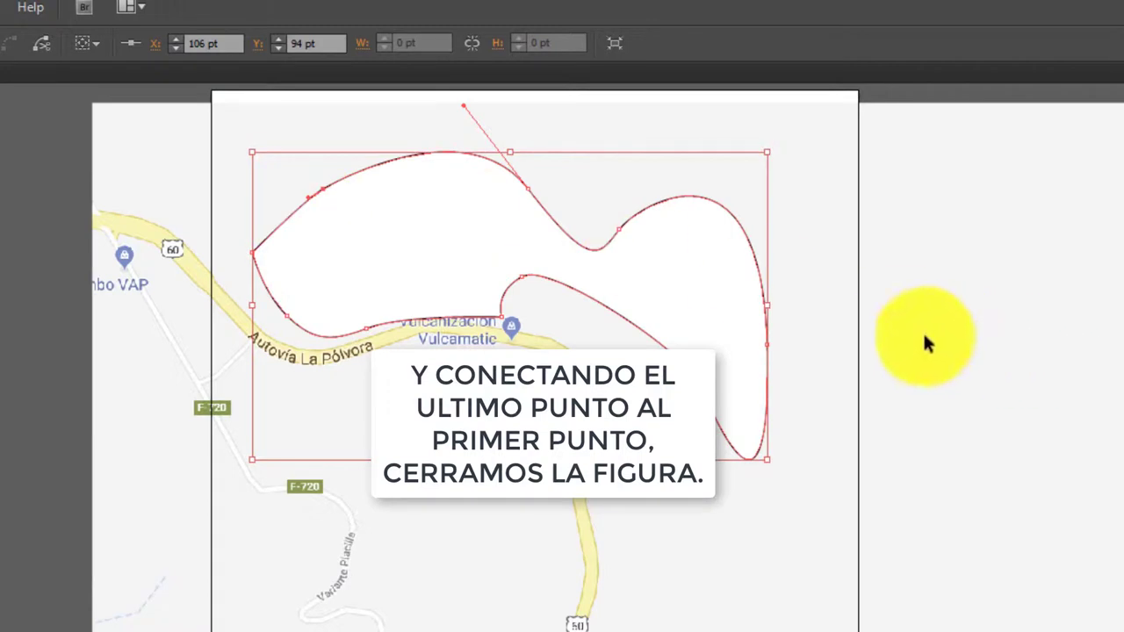
- Select the closed curved shape above the highway and delete it
left_click(818, 326)
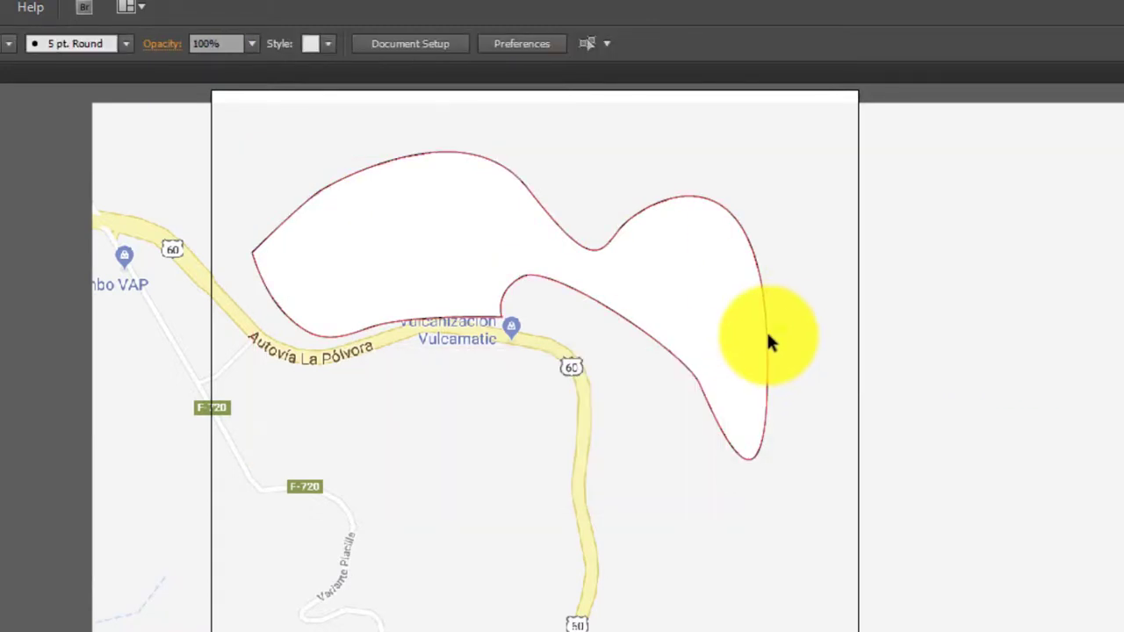
left_click(747, 425)
key("Delete")
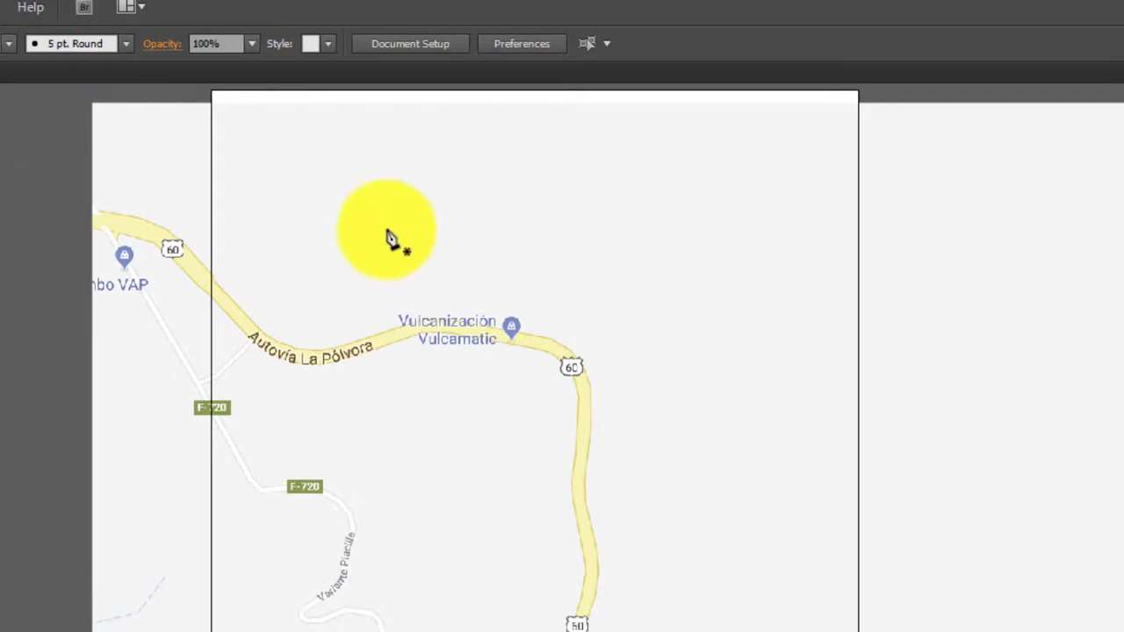
- Try a steep curved path above the highway with anchors at about X 237, Y 129 pt and X 291, Y 123 pt, and undo it
left_click(324, 239)
left_click_drag(461, 226, 502, 456)
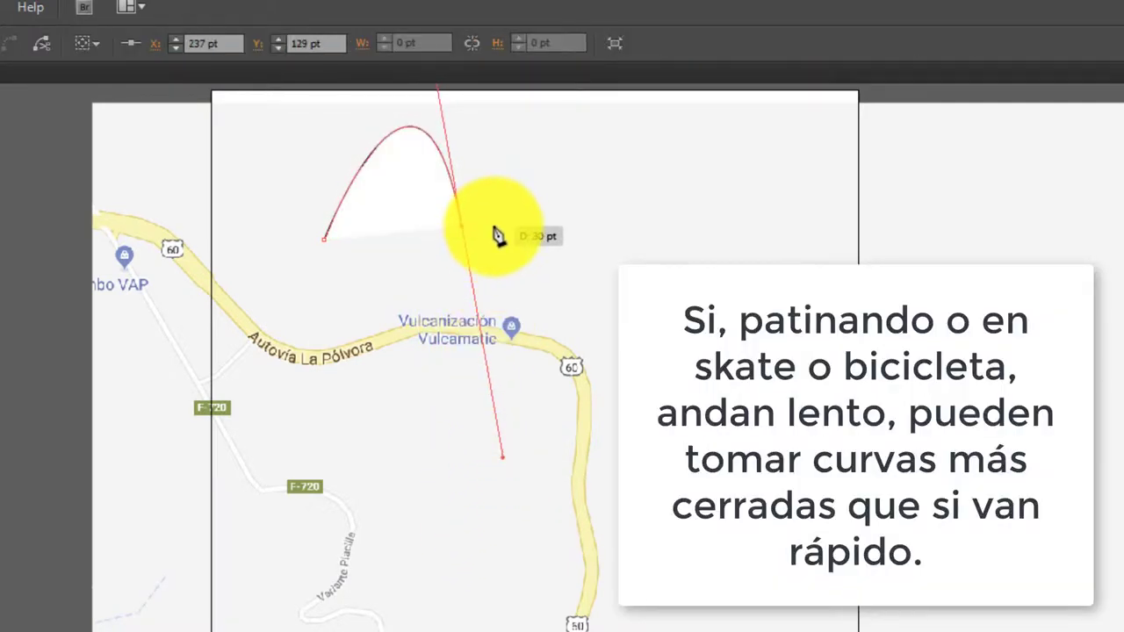
left_click_drag(520, 220, 531, 276)
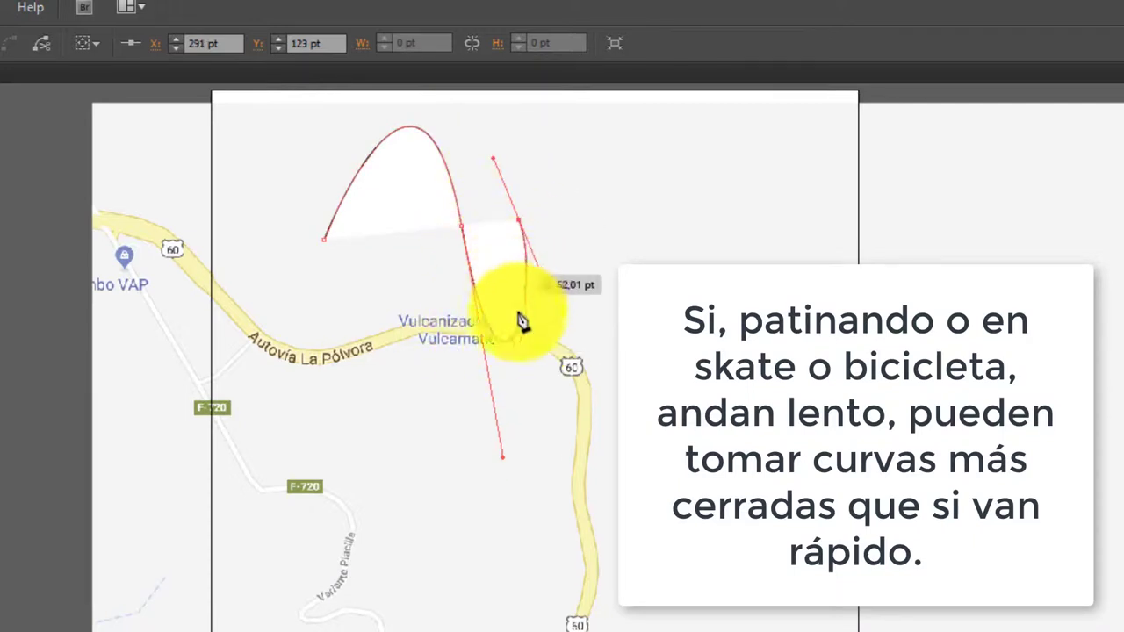
key("ctrl+z")
key("ctrl+z")
key("ctrl+z")
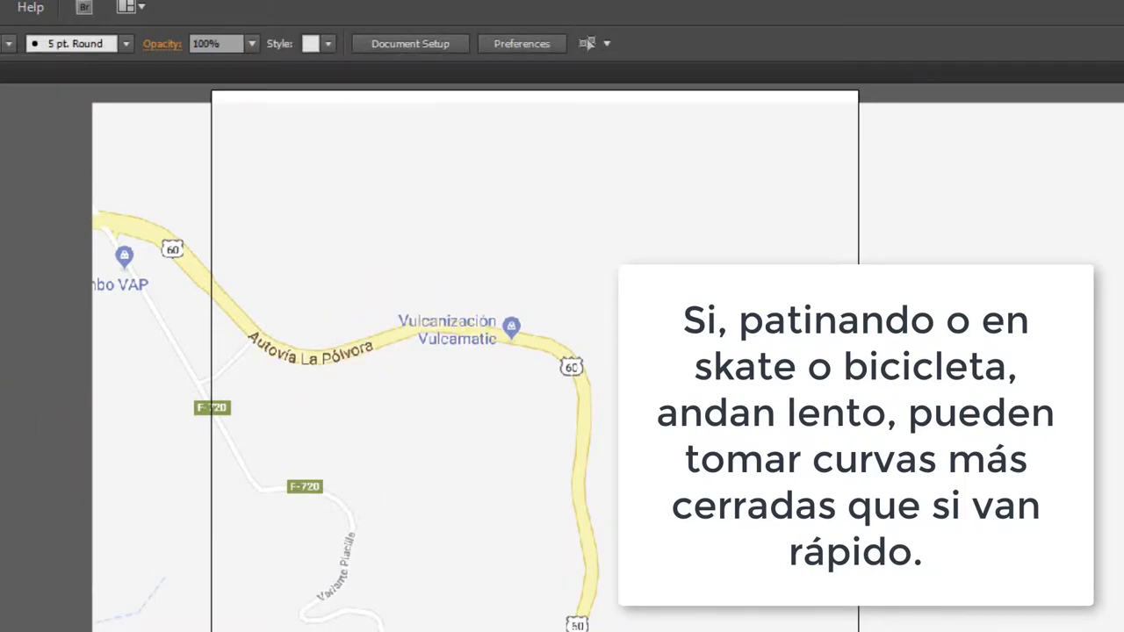
- Set the fill to none and look through the stroke color swatches
left_click(83, 38)
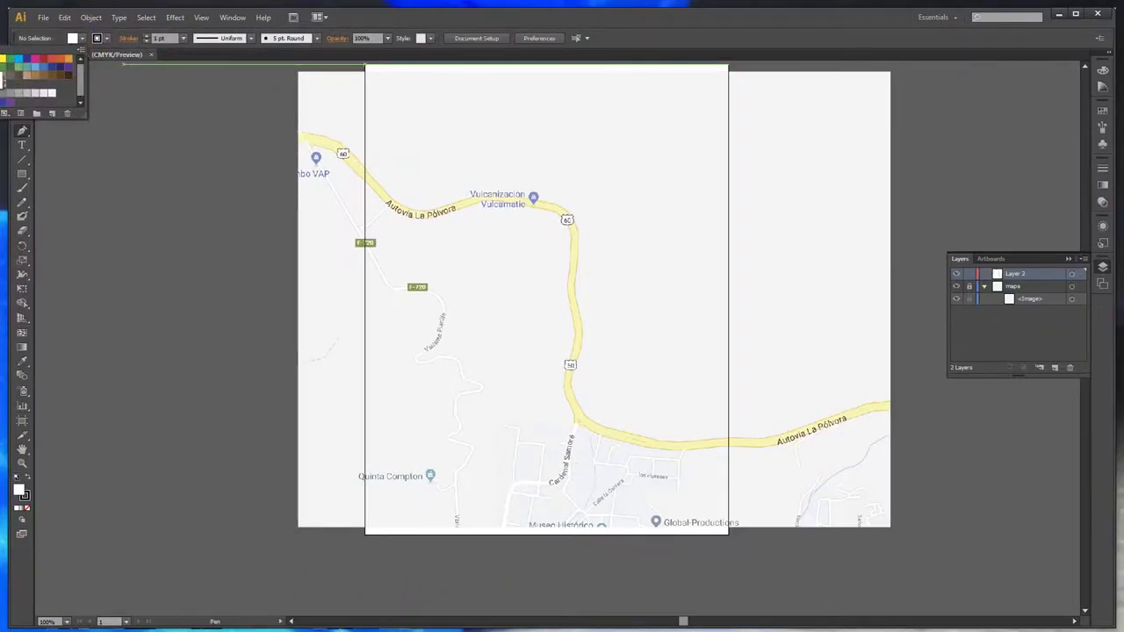
left_click(0, 59)
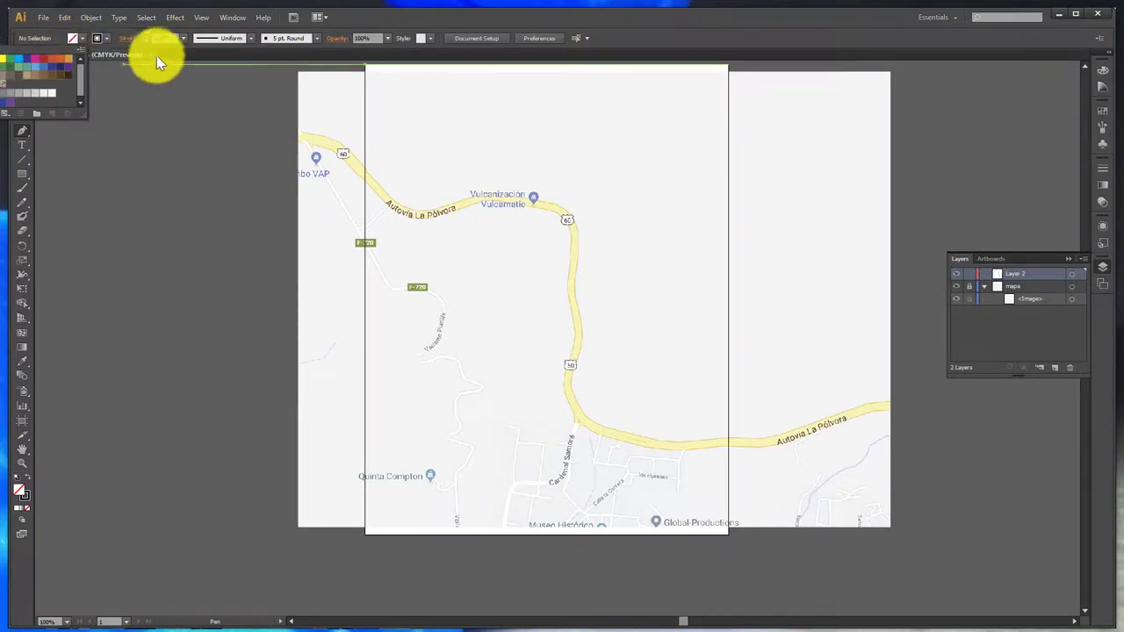
left_click(84, 60)
left_click(93, 40)
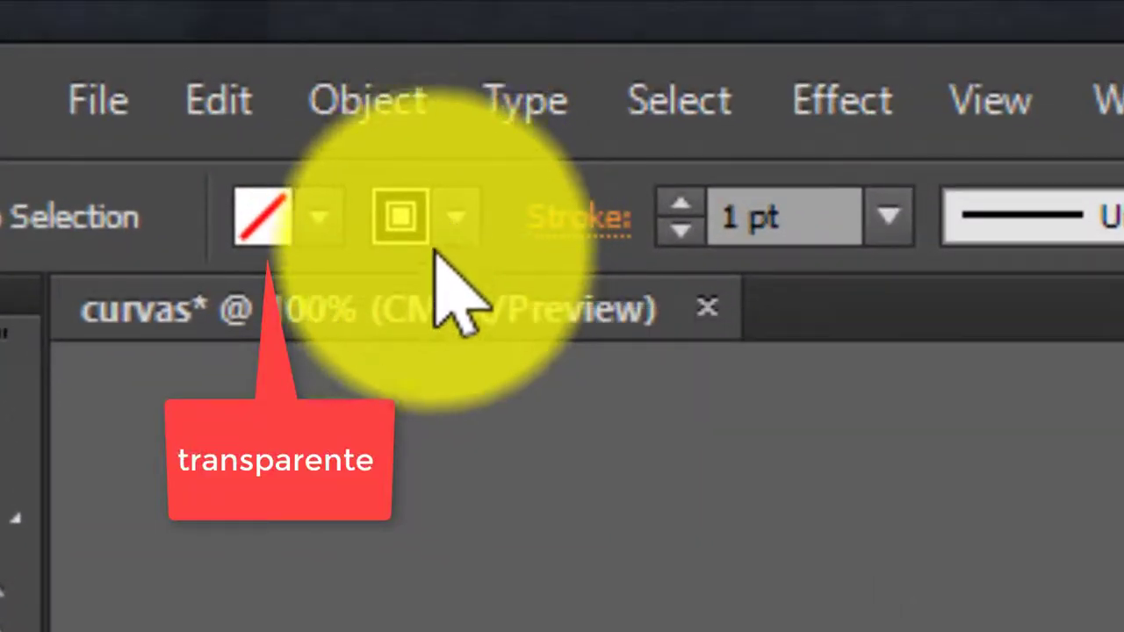
left_click(449, 221)
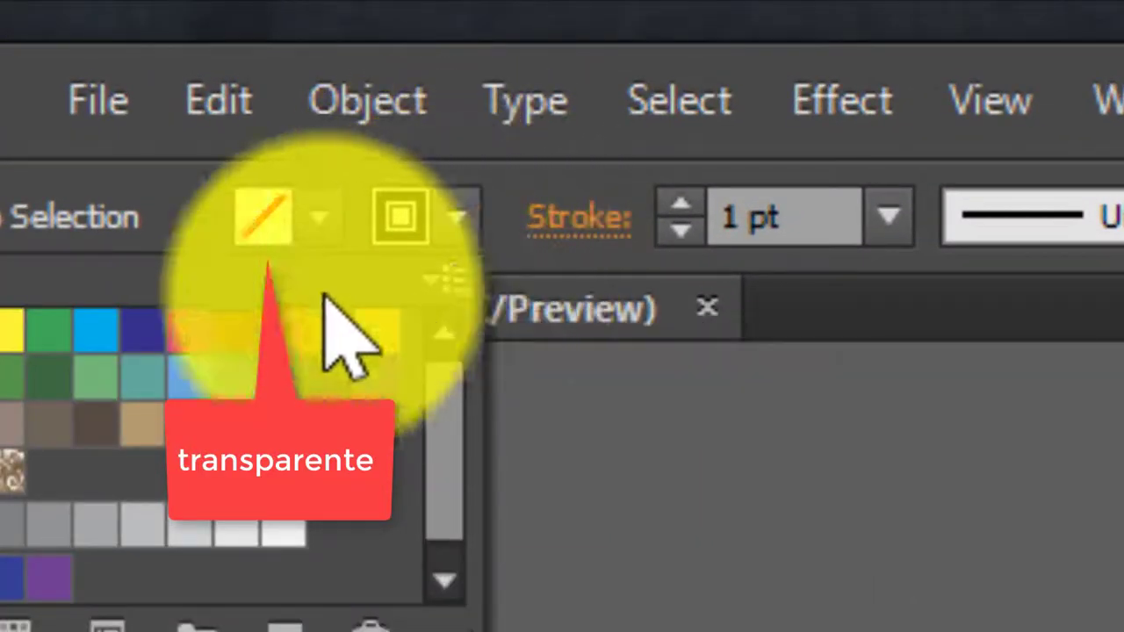
left_click(454, 216)
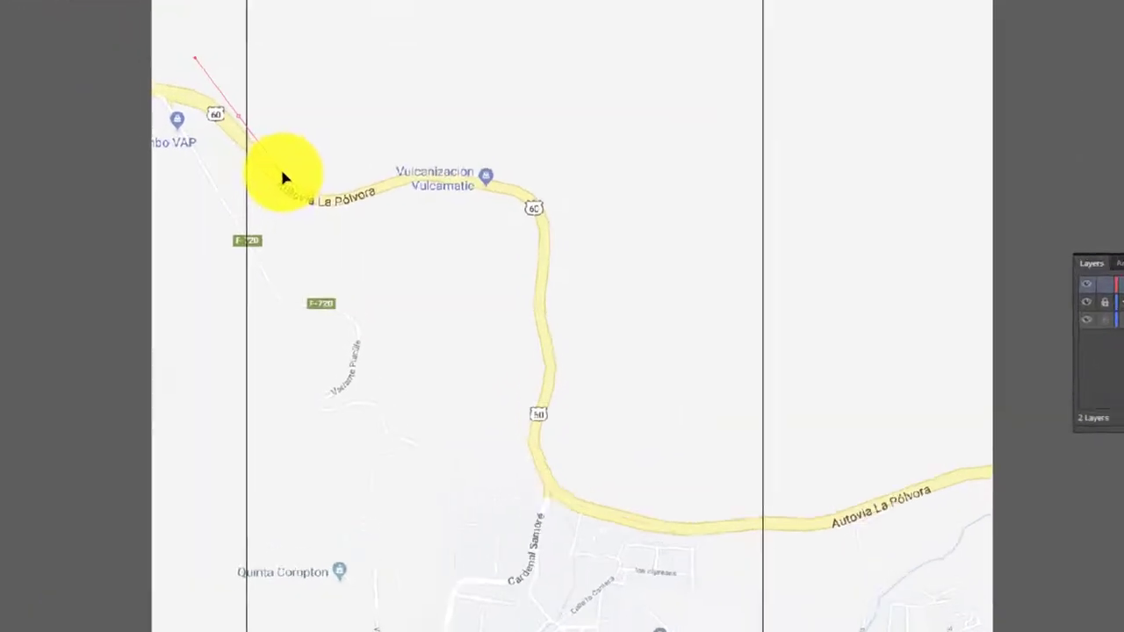
- Trace the upper bends of Autovía La Pólvora with a 5 pt black curved path past the lower 60 sign, undoing the last anchor
left_click_drag(253, 166, 228, 127)
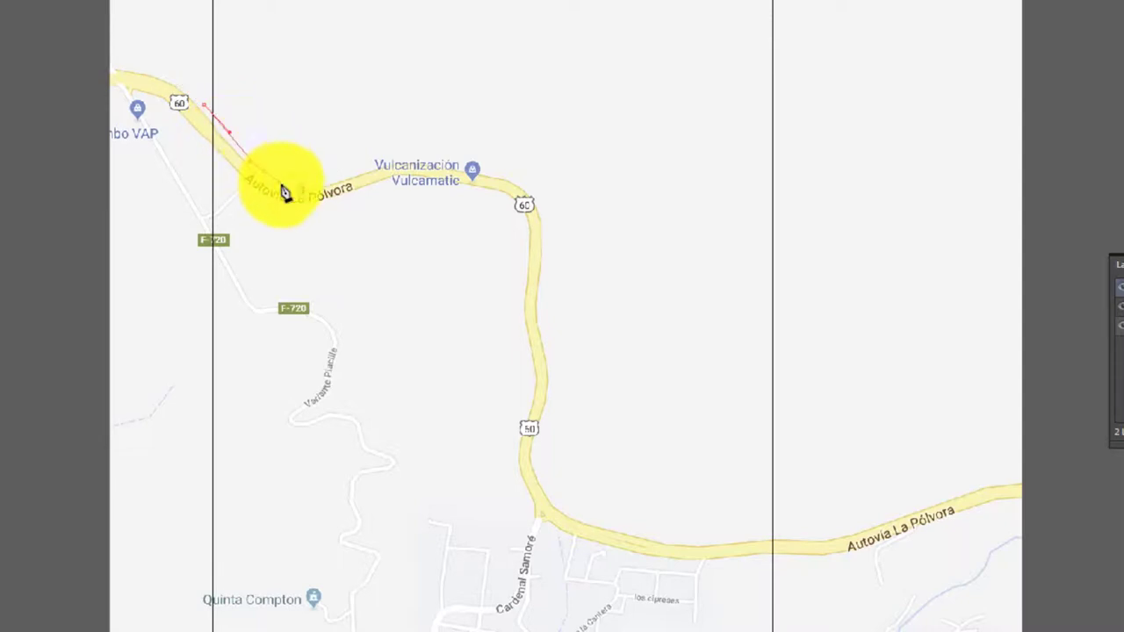
left_click_drag(281, 185, 354, 180)
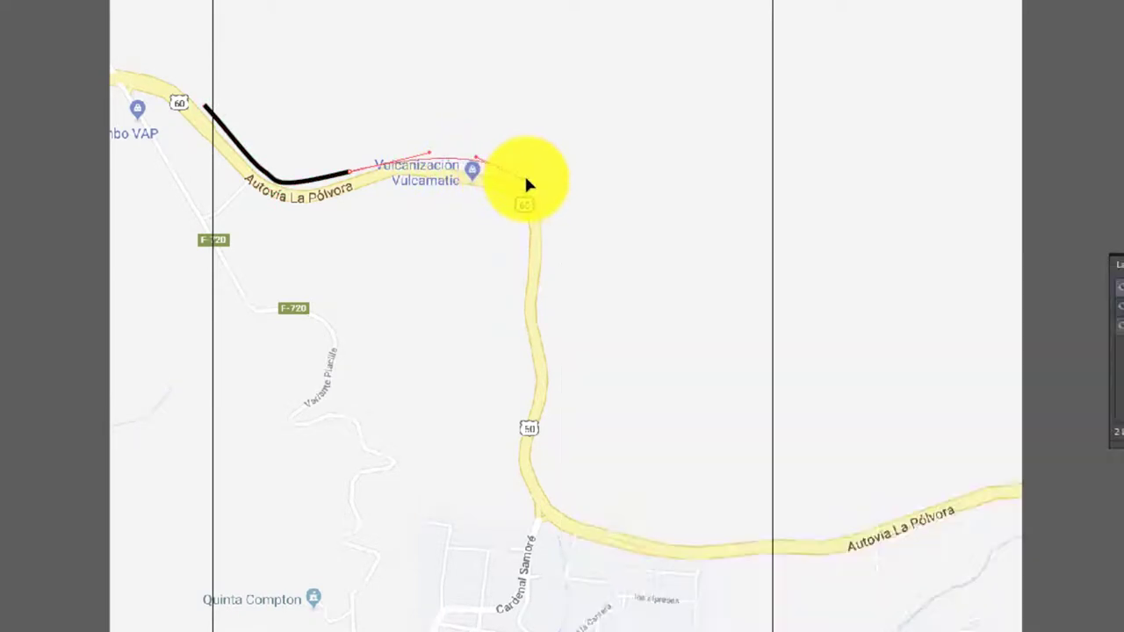
mouse_move(526, 179)
left_mouse_down()
mouse_move(547, 219)
mouse_move(548, 259)
left_mouse_up()
left_click_drag(542, 316, 560, 517)
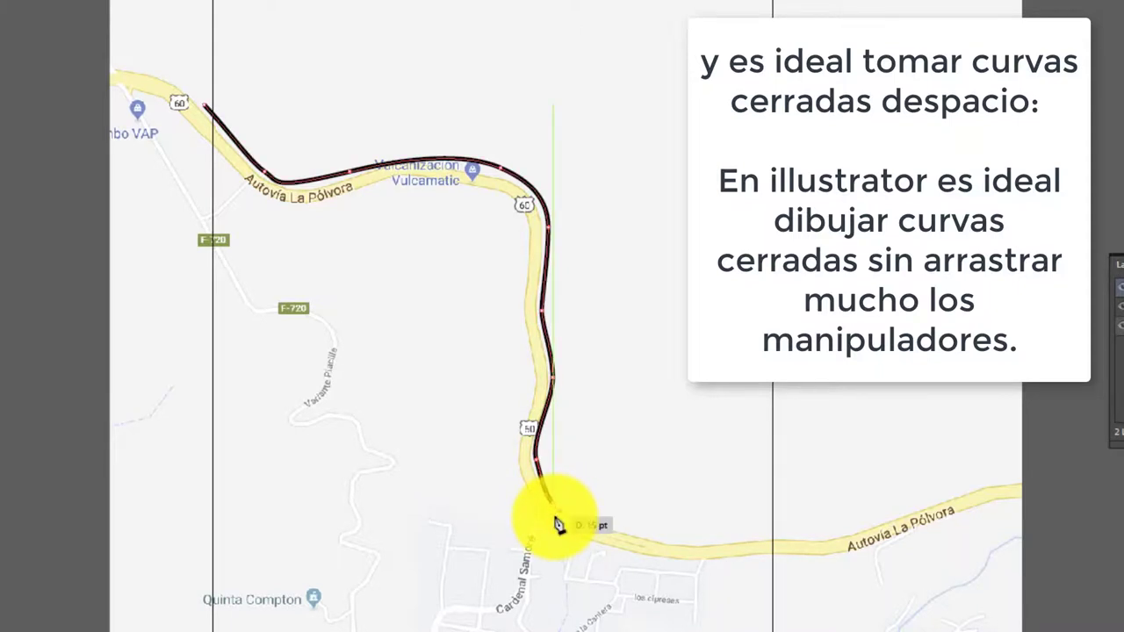
key("ctrl+z")
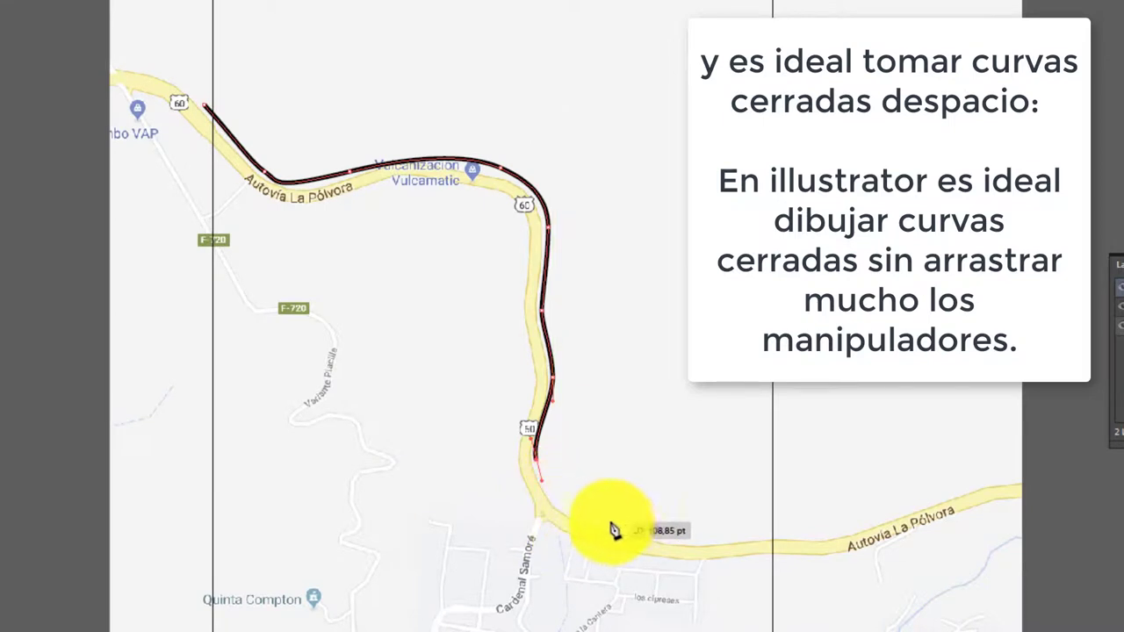
- Extend the highway path around the lower bend and east to the edge of the map image, and finish the path
left_click_drag(591, 522, 622, 527)
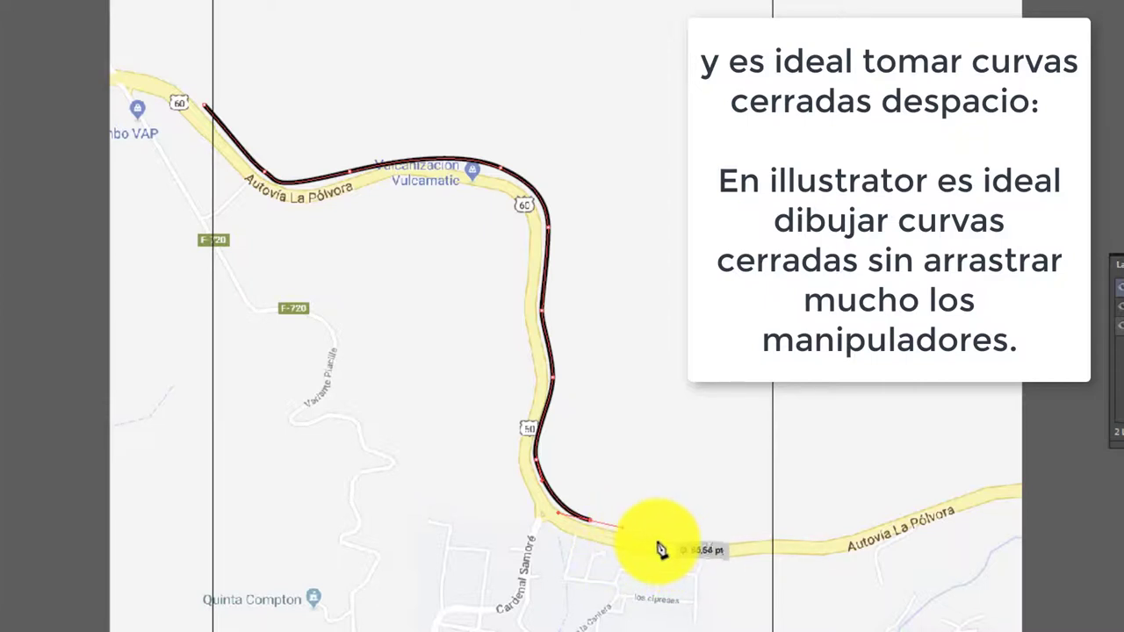
left_click_drag(669, 542, 675, 532)
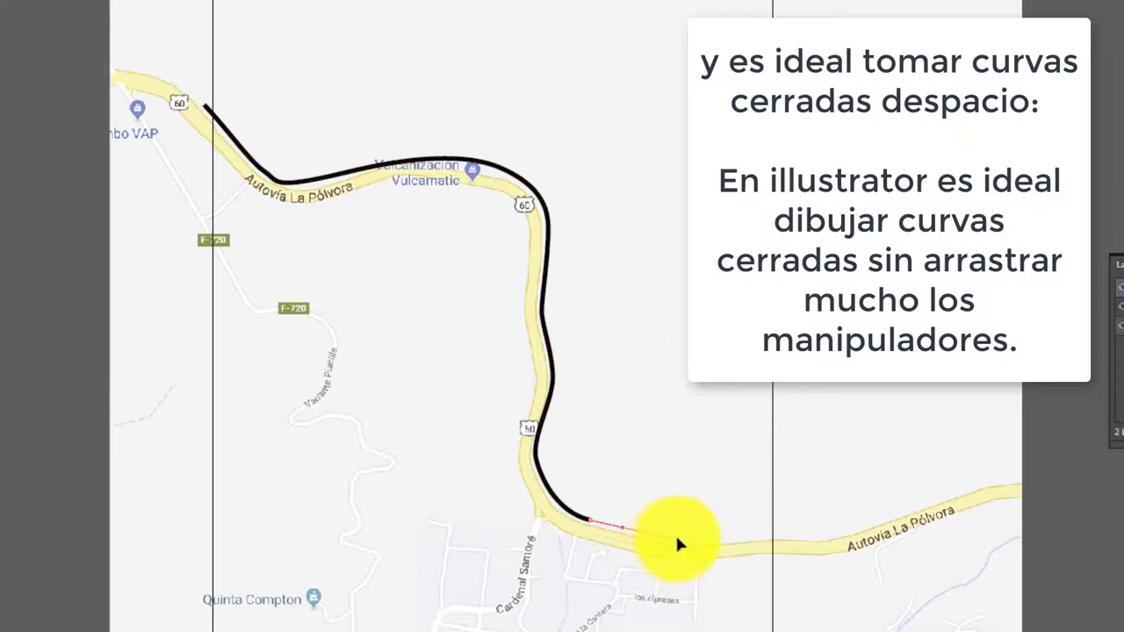
left_click(685, 541)
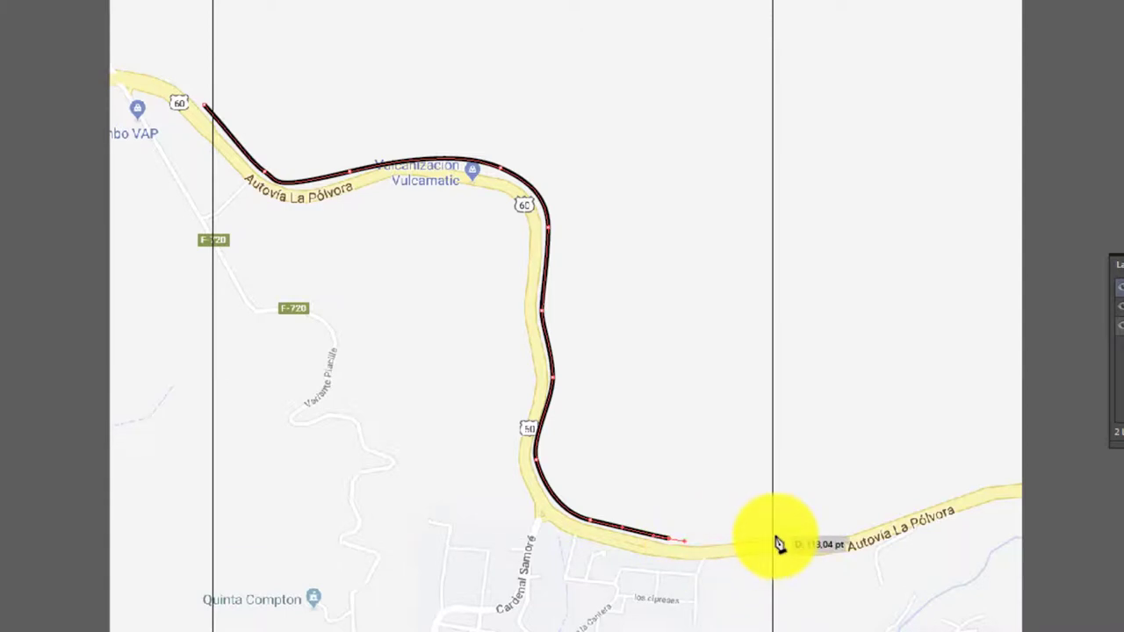
left_click_drag(773, 529, 841, 531)
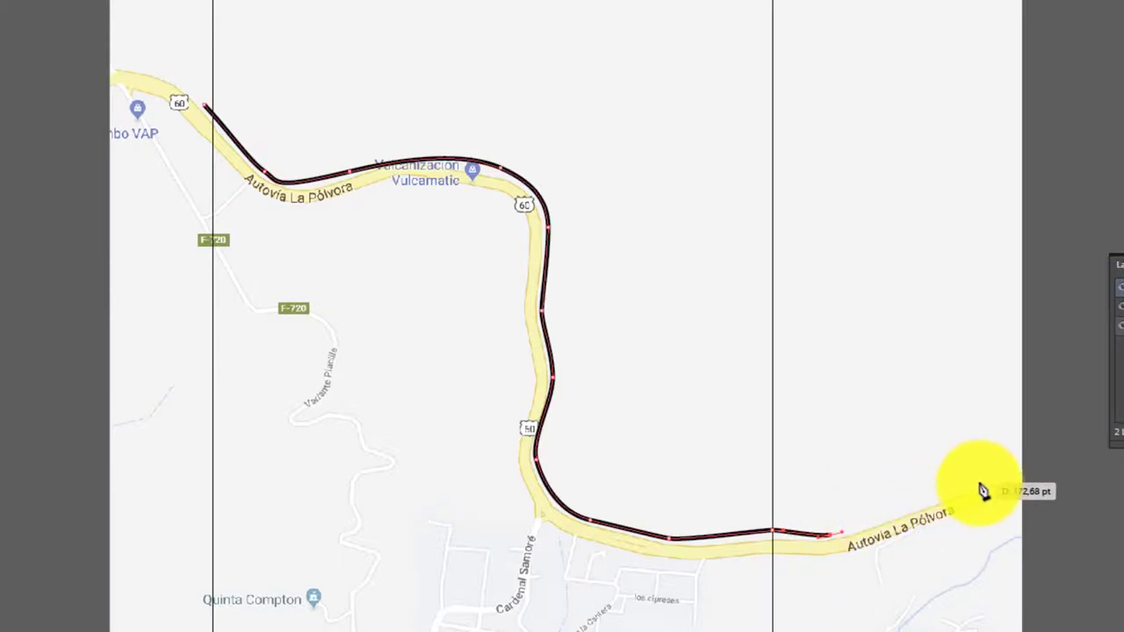
left_click_drag(979, 485, 1049, 487)
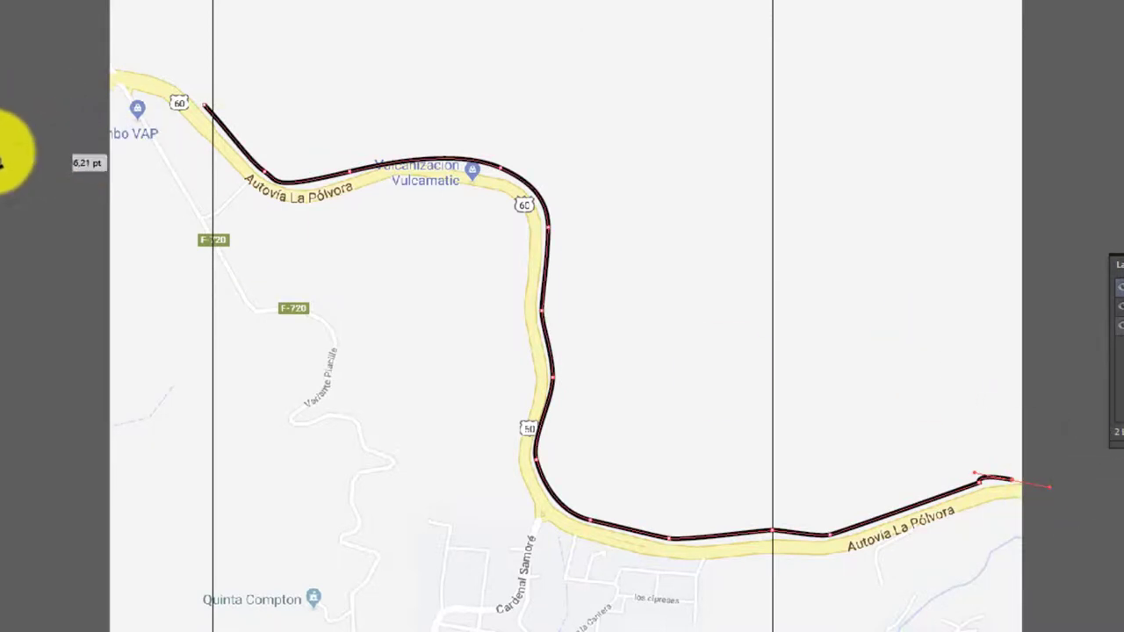
left_click(358, 305, "ctrl")
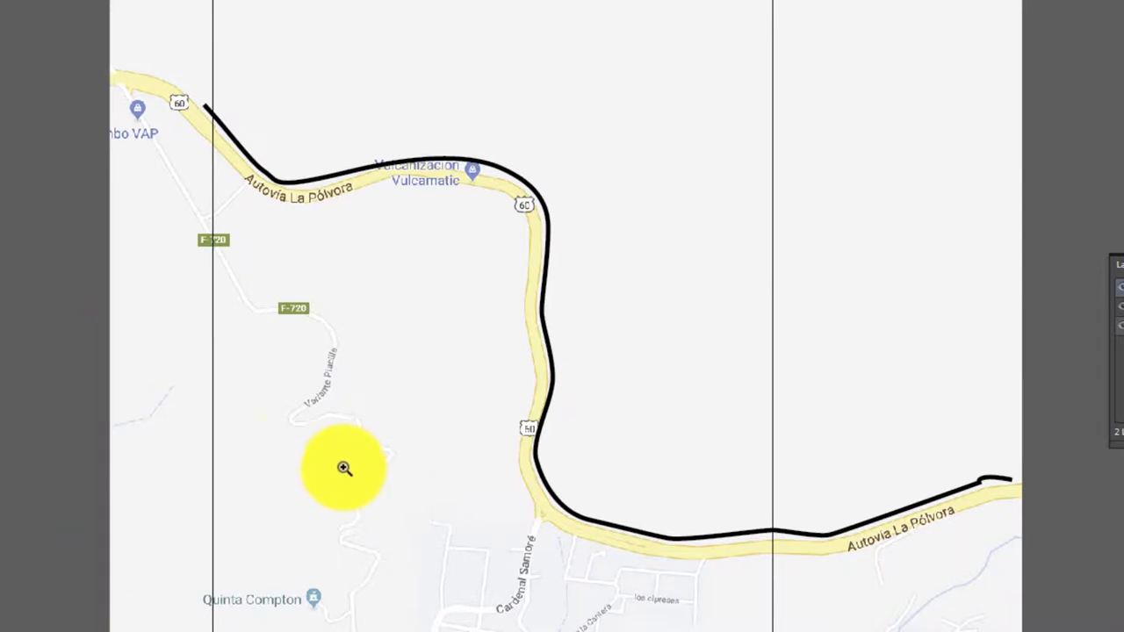
- Start a second 5 pt black path on the white road, tracing from the upper F-720 label around the bend to the second F-720 label
left_click(289, 451)
left_click(548, 347)
left_click(614, 197)
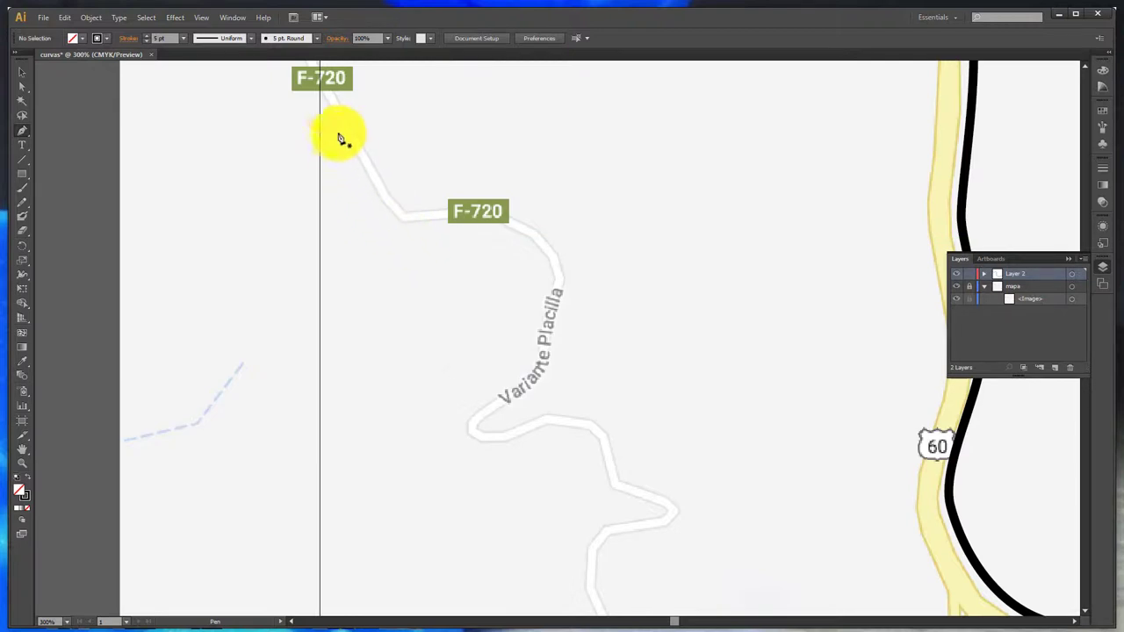
mouse_move(332, 103)
left_mouse_down()
mouse_move(355, 132)
mouse_move(341, 116)
left_mouse_up()
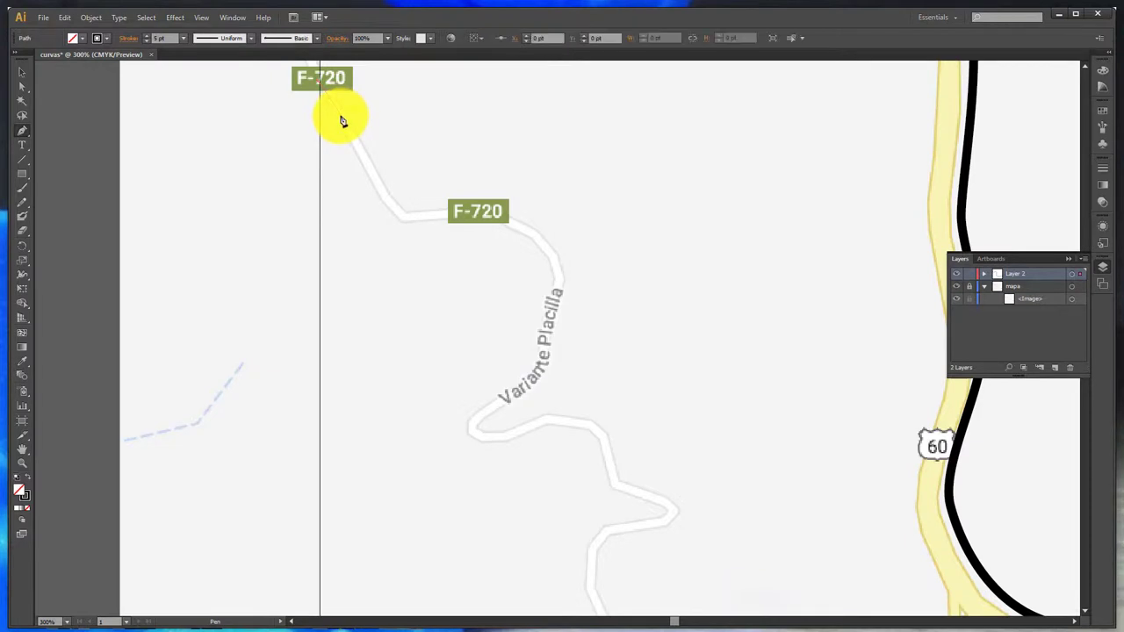
left_click(385, 198)
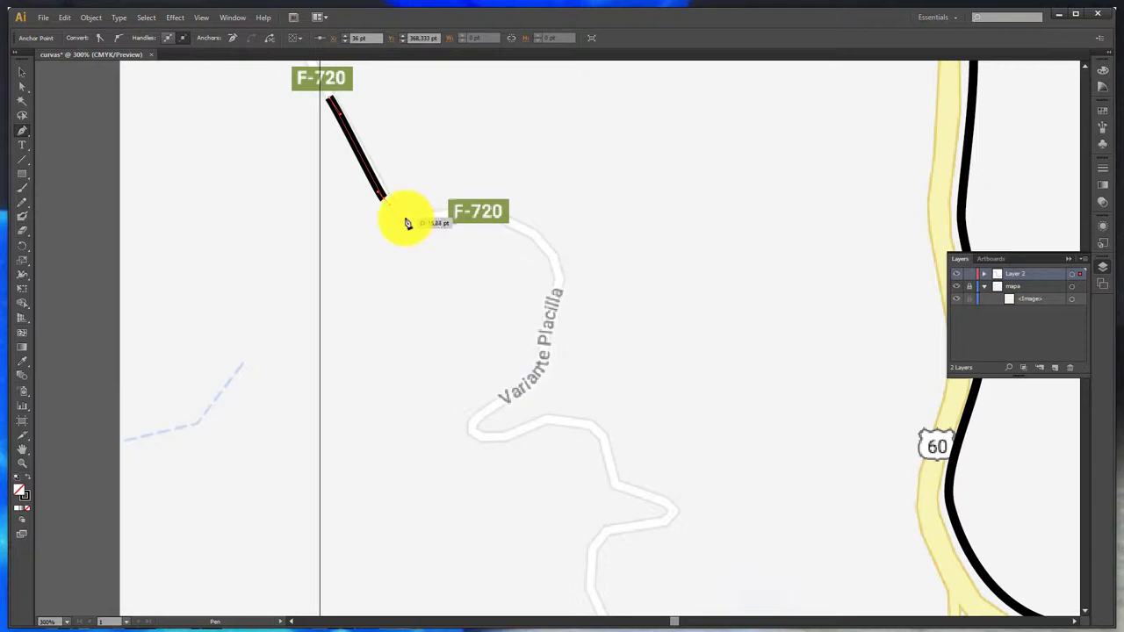
mouse_move(408, 223)
left_mouse_down()
mouse_move(522, 193)
mouse_move(409, 215)
mouse_move(481, 223)
mouse_move(496, 212)
left_mouse_up()
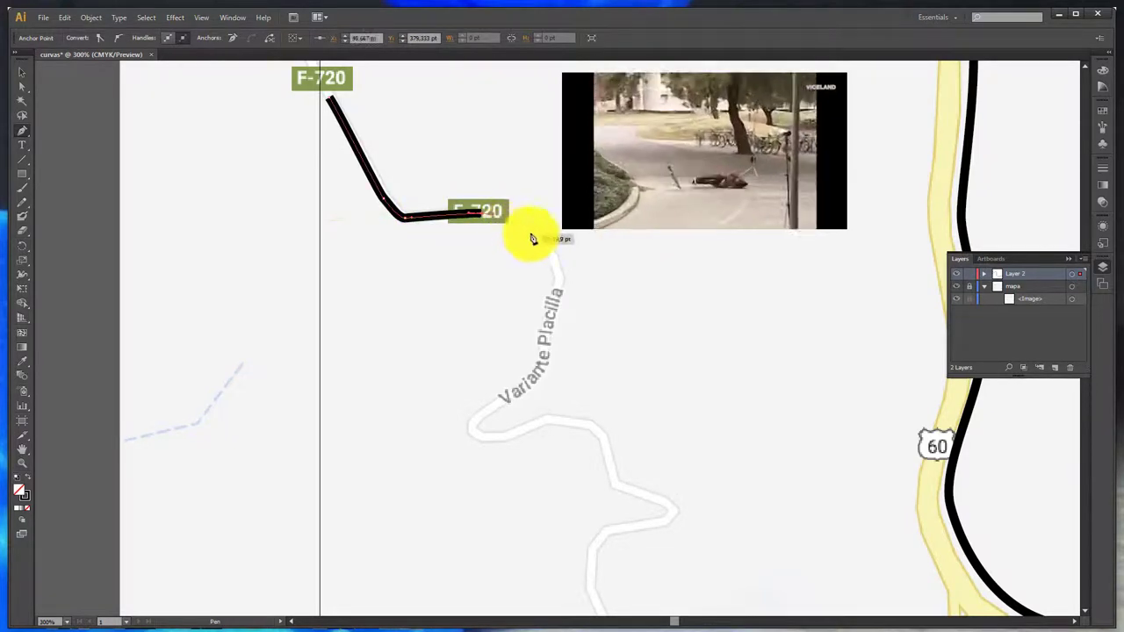
- Continue the black path from the second F-720 label down the Variante Placilla label and around the hairpin bend below it
left_click(533, 239, "ctrl")
left_click_drag(552, 254, 560, 286)
left_click(547, 352, "ctrl")
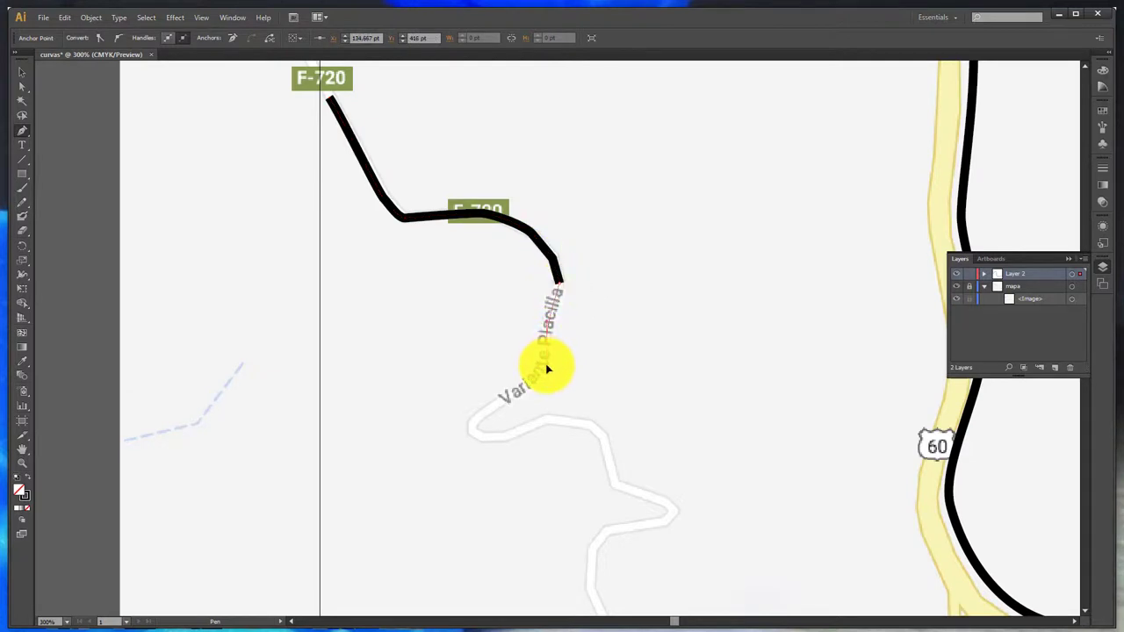
left_click_drag(546, 365, 497, 405)
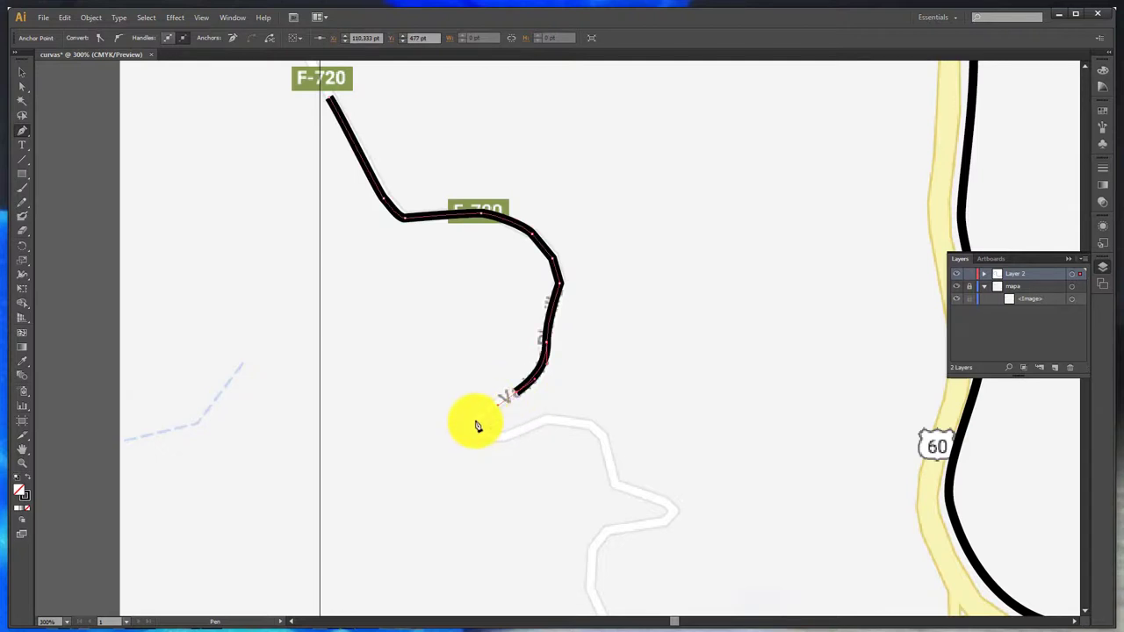
left_click(475, 428, "ctrl")
left_click_drag(470, 425, 505, 438)
left_click(519, 437)
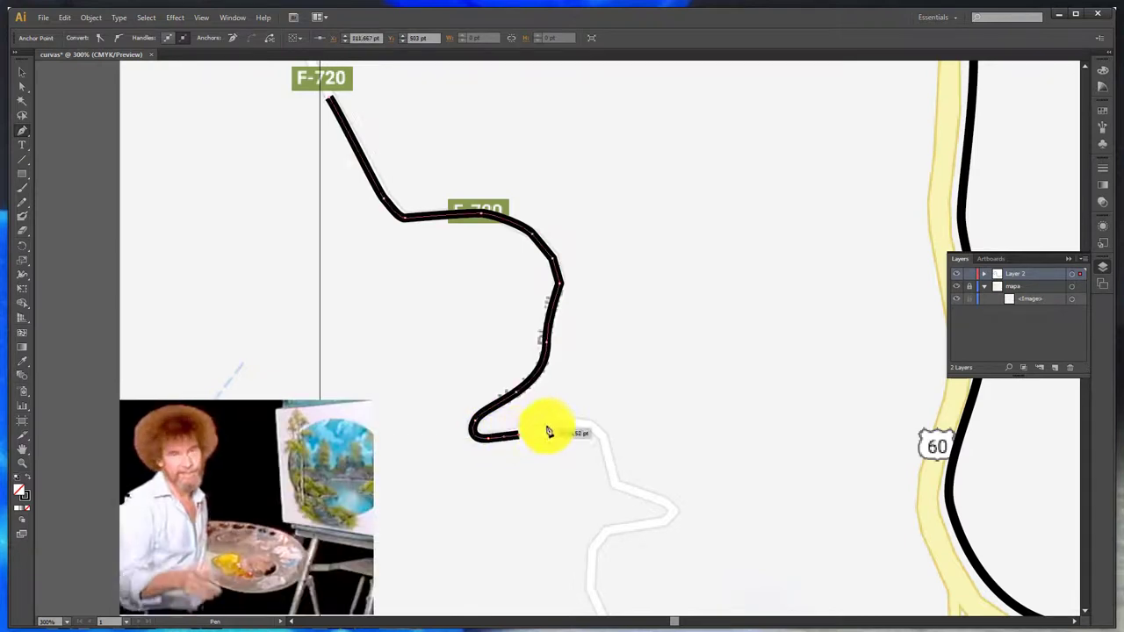
left_click(550, 425)
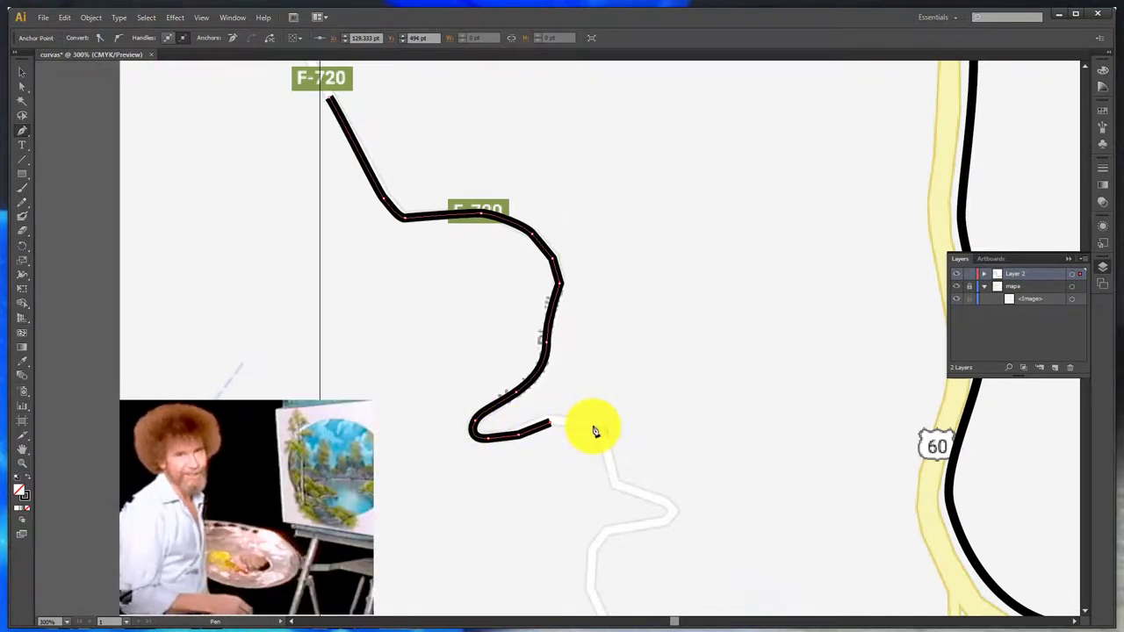
- Trace the white road southward through the sharp bends below the hairpin, rounding the pointed eastern turn with curved anchors
left_click_drag(604, 436, 615, 490)
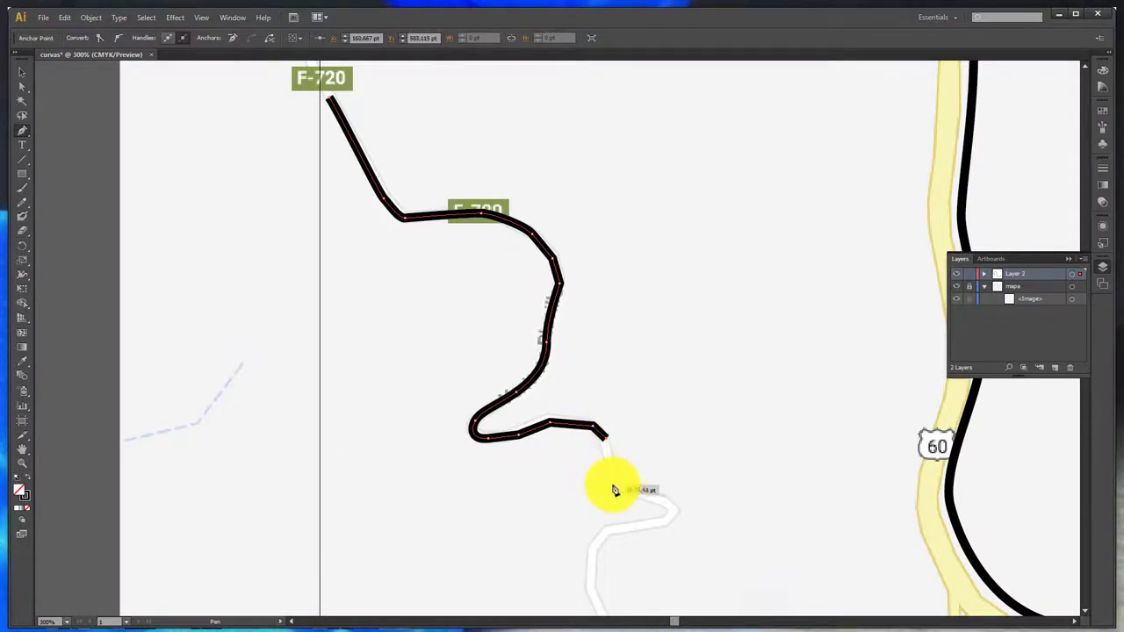
left_click(612, 486)
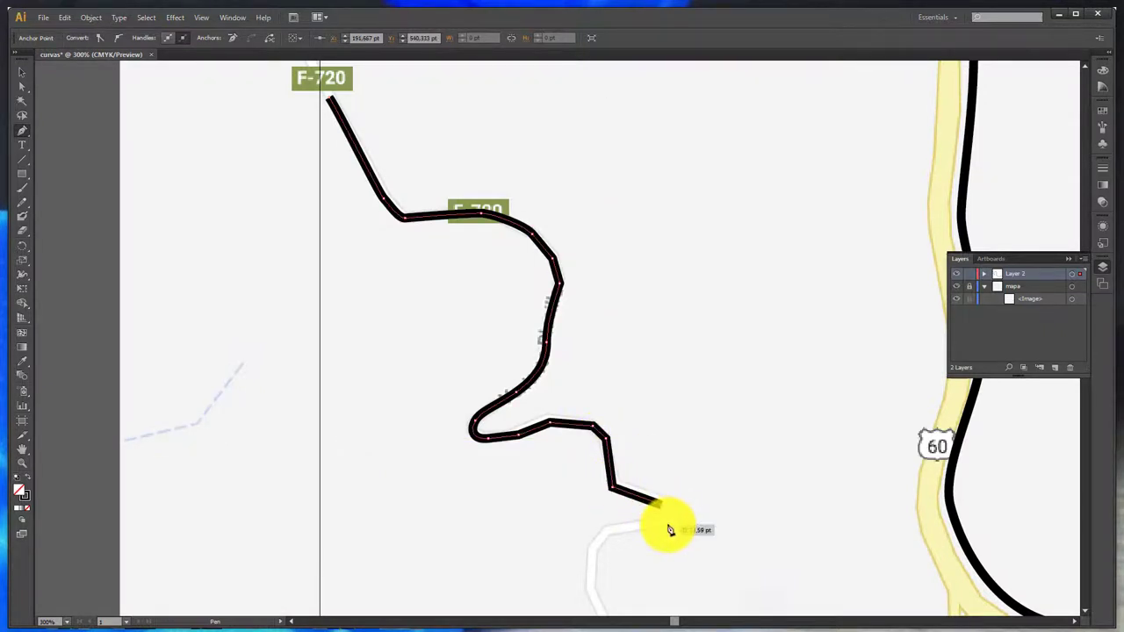
mouse_move(662, 527)
left_mouse_down()
mouse_move(630, 534)
mouse_move(641, 529)
left_mouse_up()
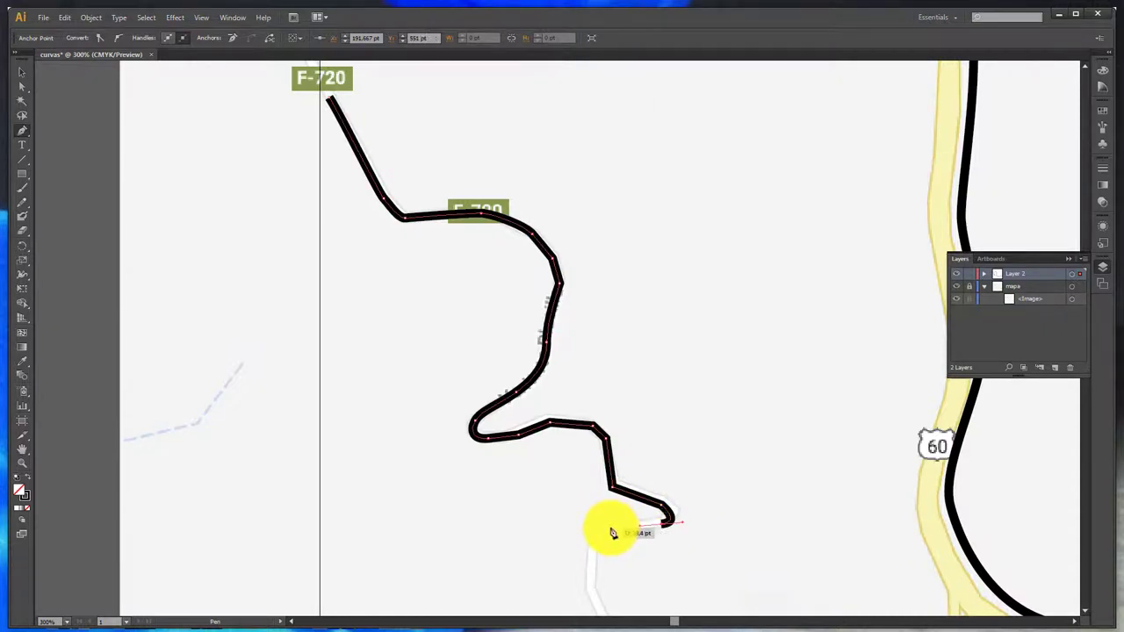
left_click(610, 535, "ctrl")
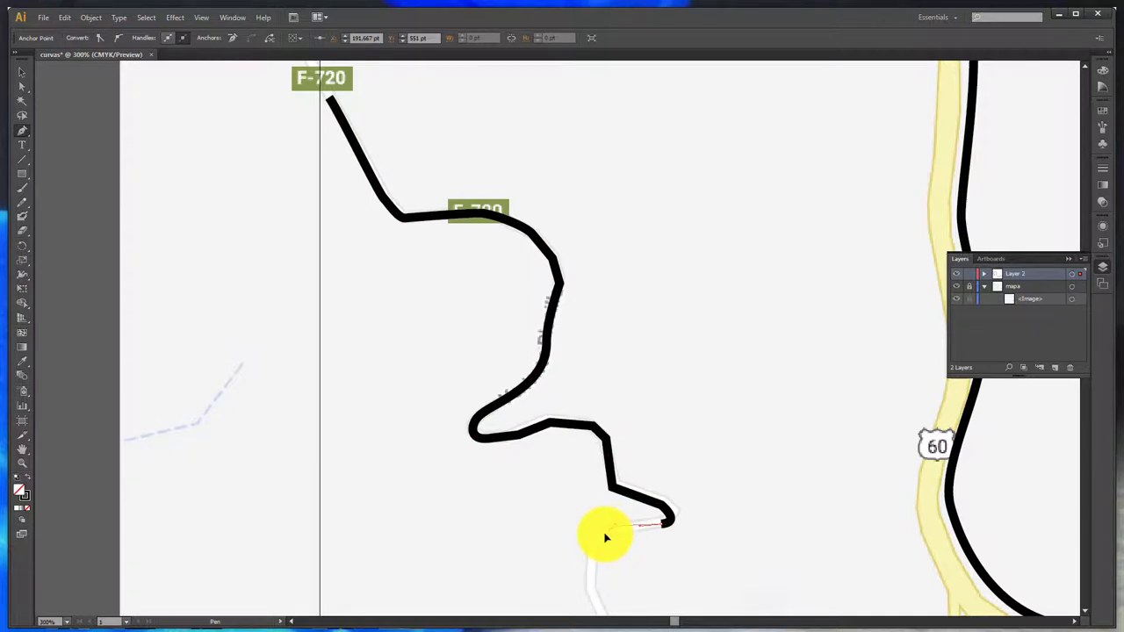
left_click(608, 530)
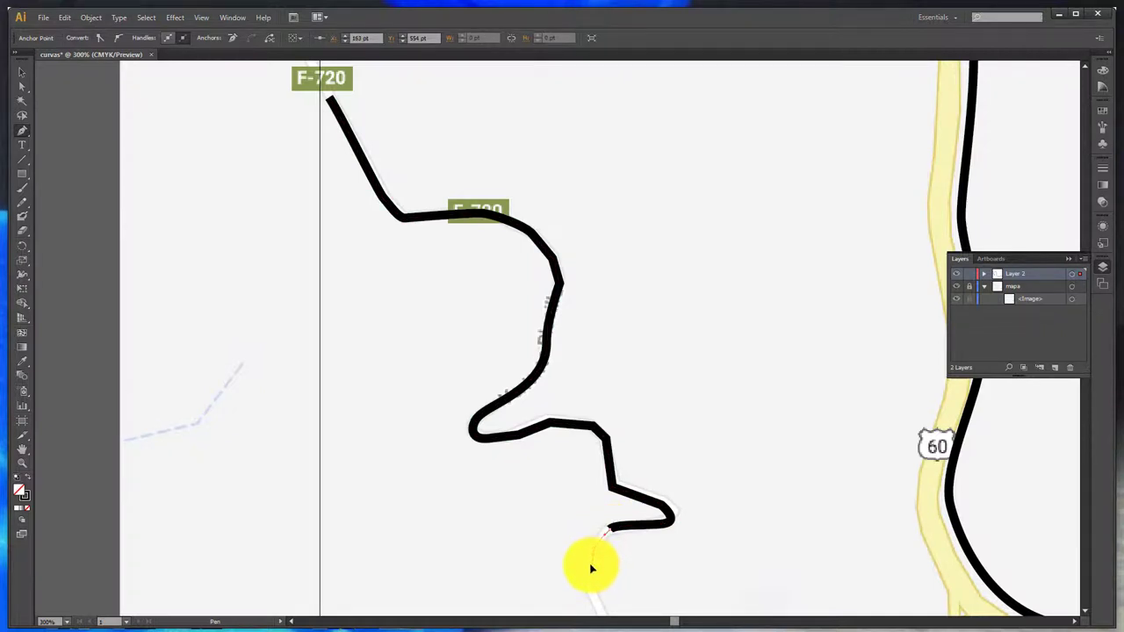
left_click_drag(590, 557, 595, 603)
- Extend the side road path through its last S-bend with curved anchors, finish it, and deselect it
scroll(610, 573, "down", 8)
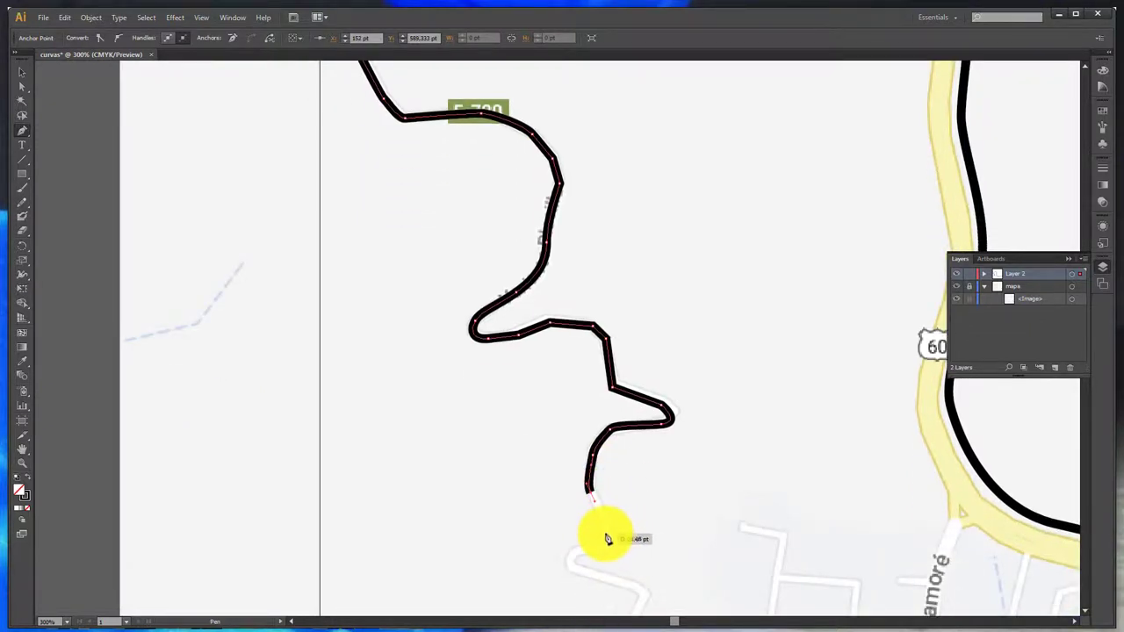
left_click(606, 532)
left_click_drag(577, 551, 588, 575)
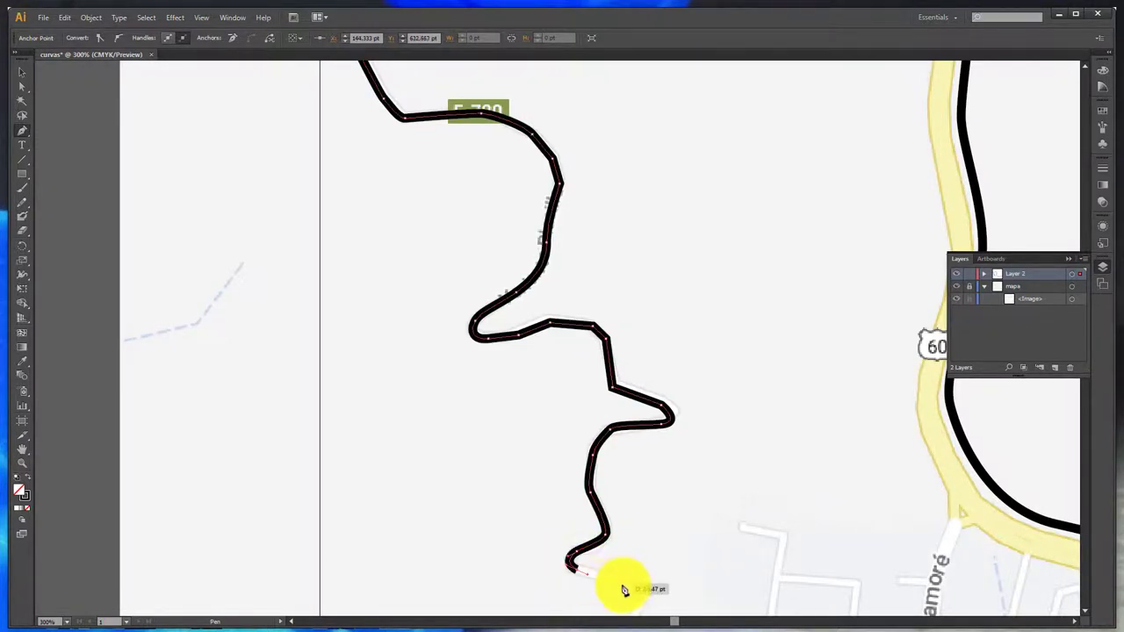
left_click(627, 584)
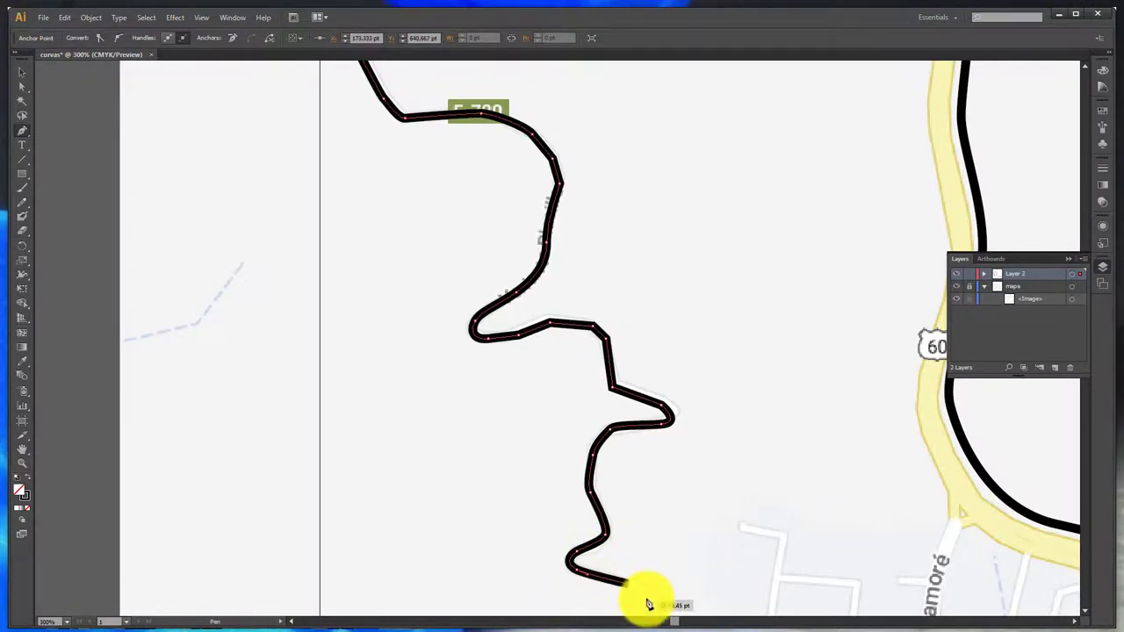
left_click(642, 606, "ctrl")
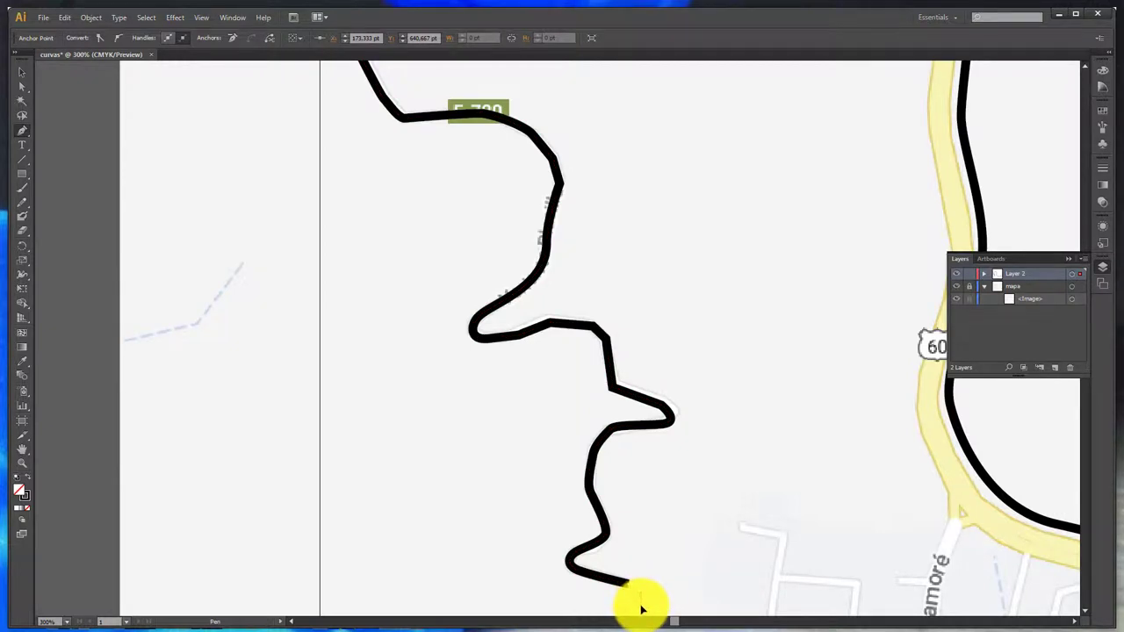
left_click(641, 604, "ctrl")
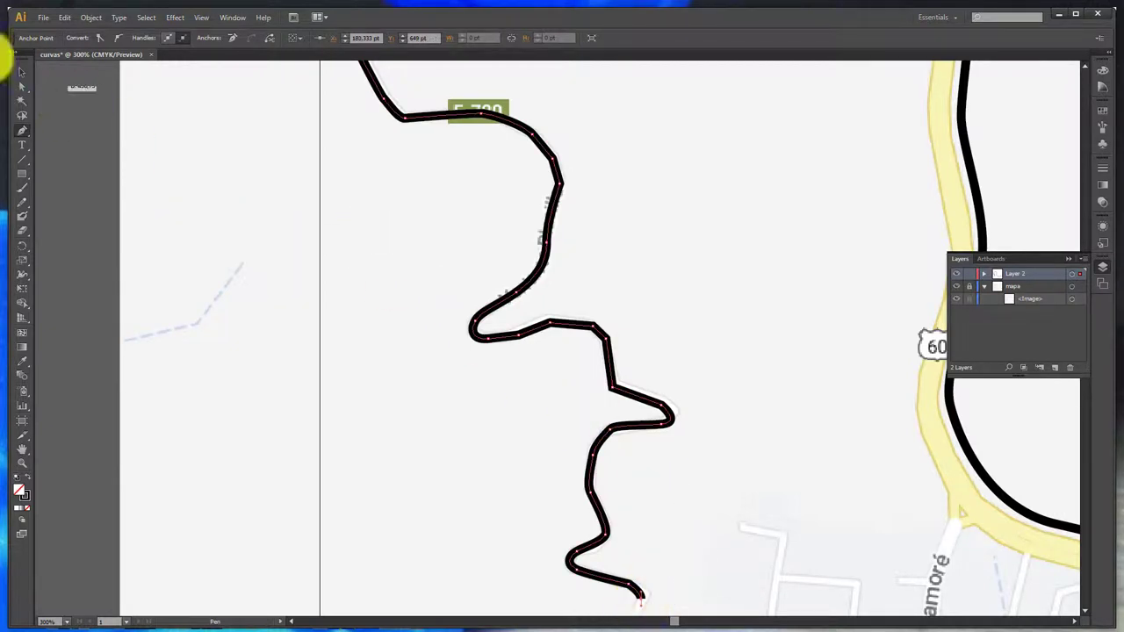
left_click(24, 74)
left_click(339, 199)
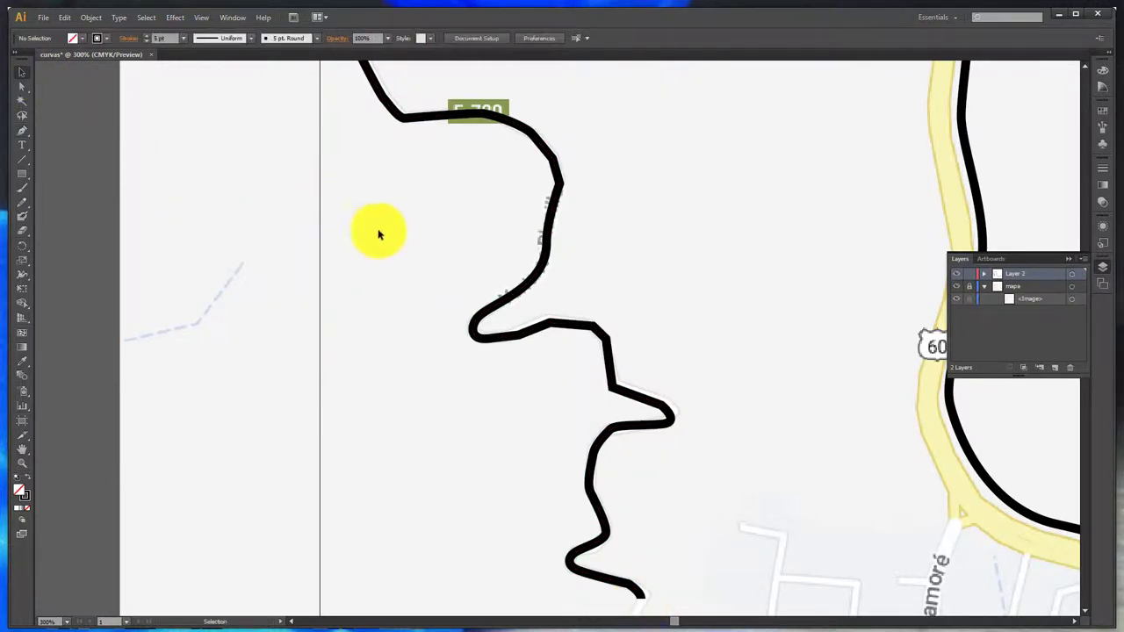
- Toggle the mapa layer's visibility to compare it with the tracing, leave the layer hidden, and collapse the layer list
scroll(533, 398, "up", 2)
scroll(533, 398, "up", 7)
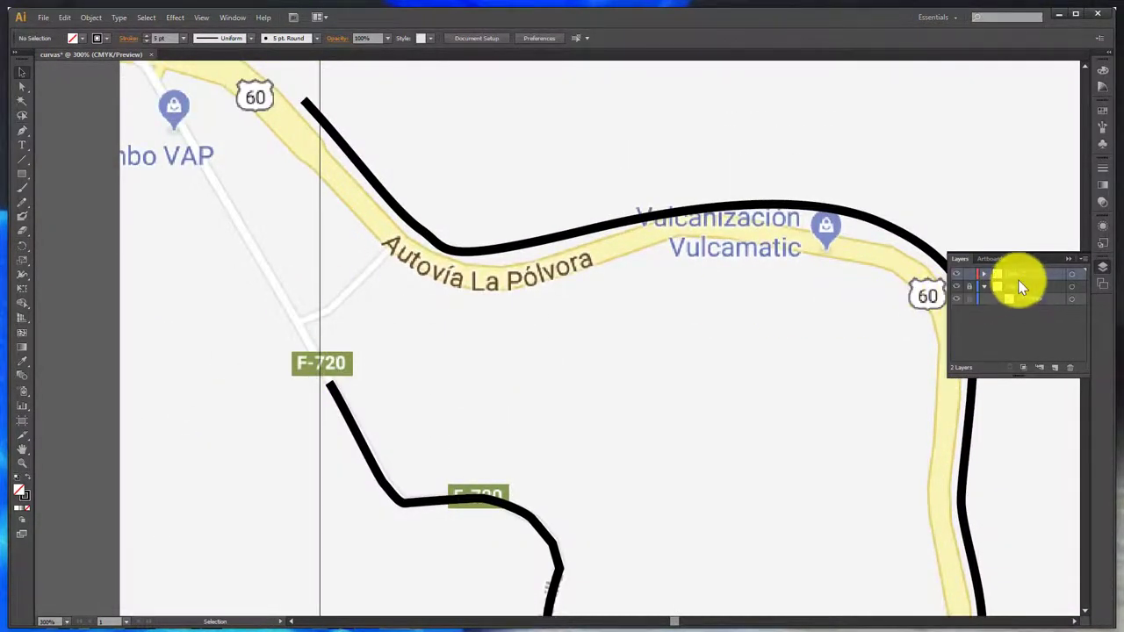
left_click(961, 288)
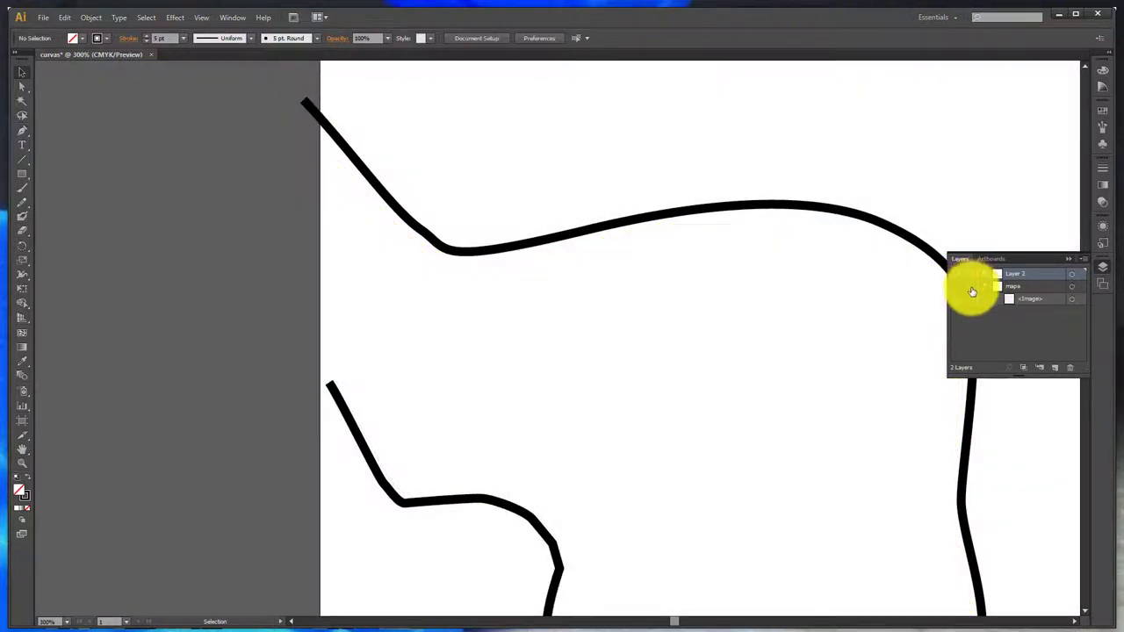
left_click(957, 288)
left_click(962, 288)
left_click(957, 288)
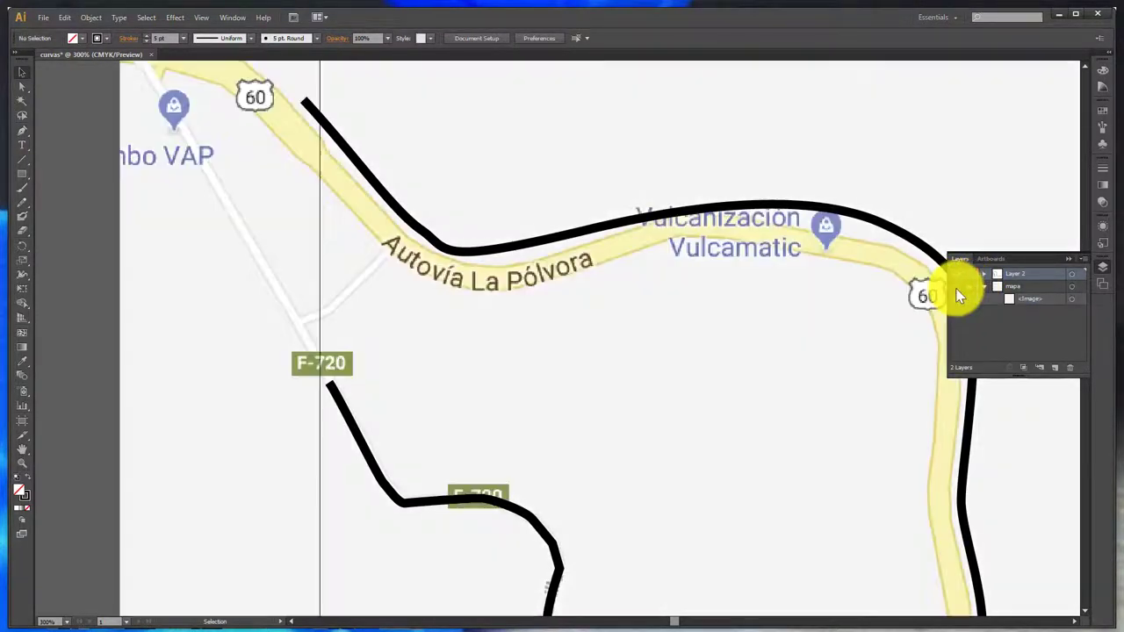
left_click(957, 290)
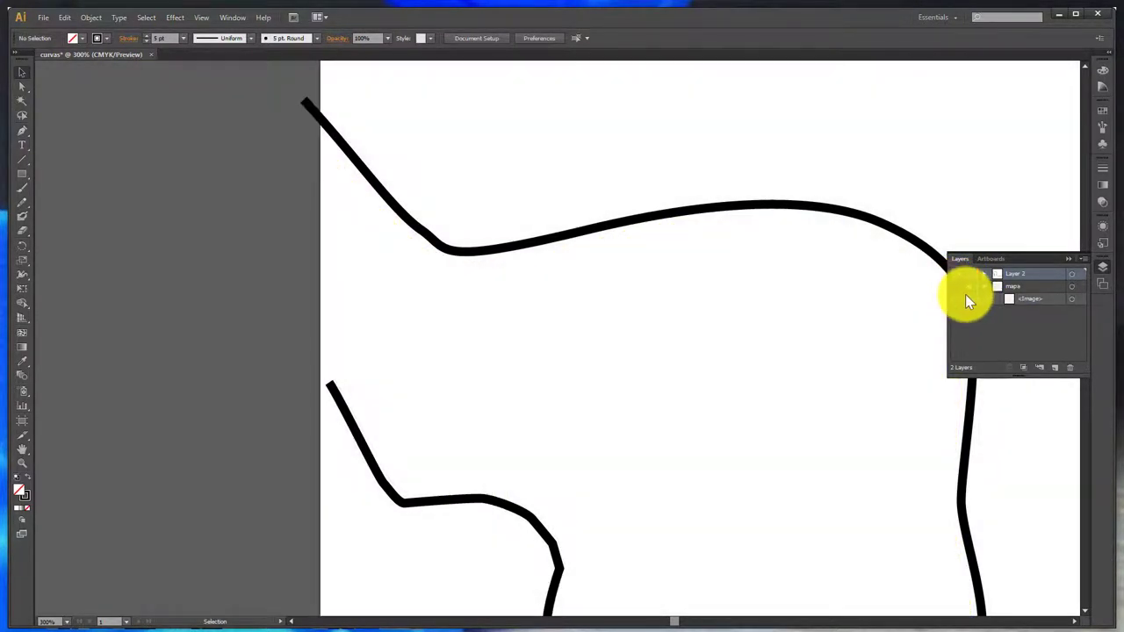
left_click(1106, 273)
- Examine both traced road paths on the blank artboard at 100% zoom, then the face-like side road at 200%
scroll(750, 276, "down", 3)
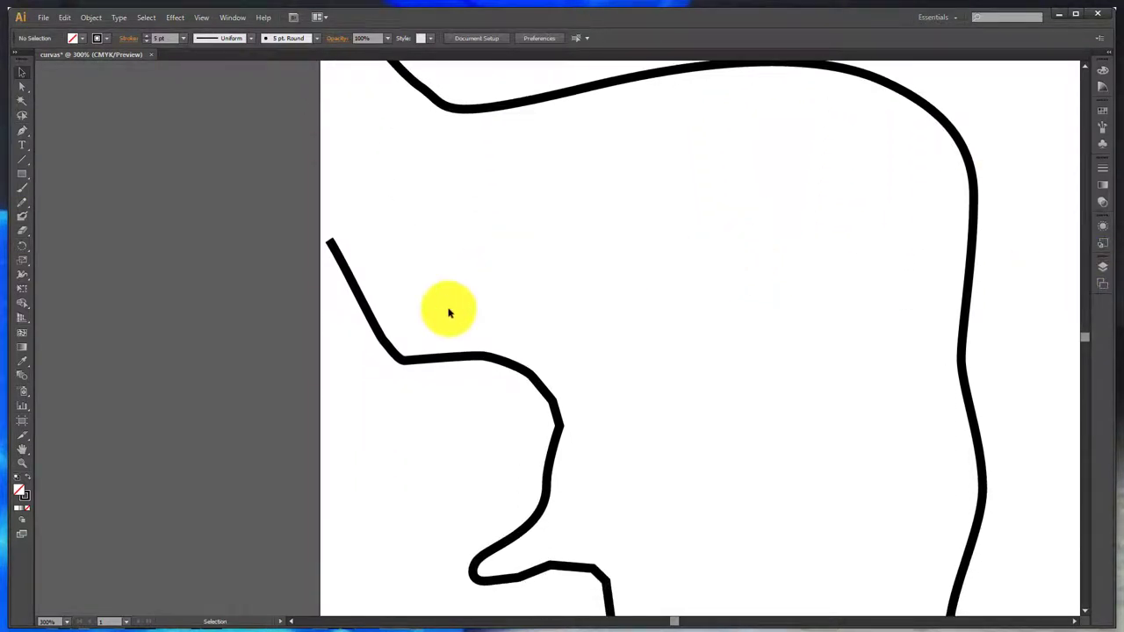
left_click(22, 465)
left_click(665, 313, "alt")
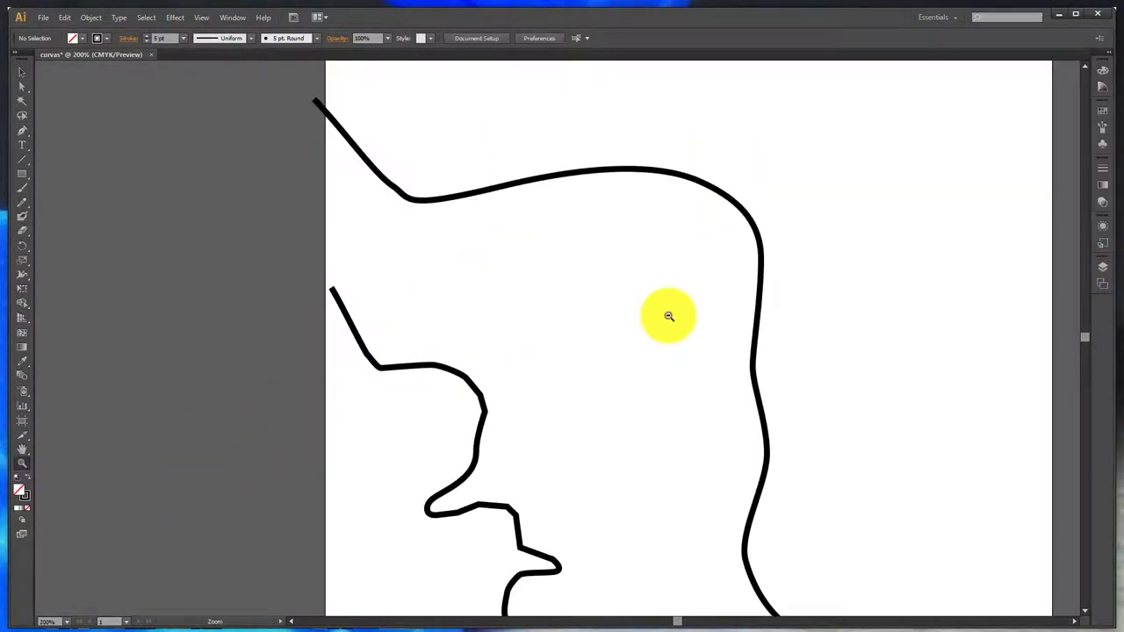
left_click(664, 314, "alt")
left_click(534, 501, "alt")
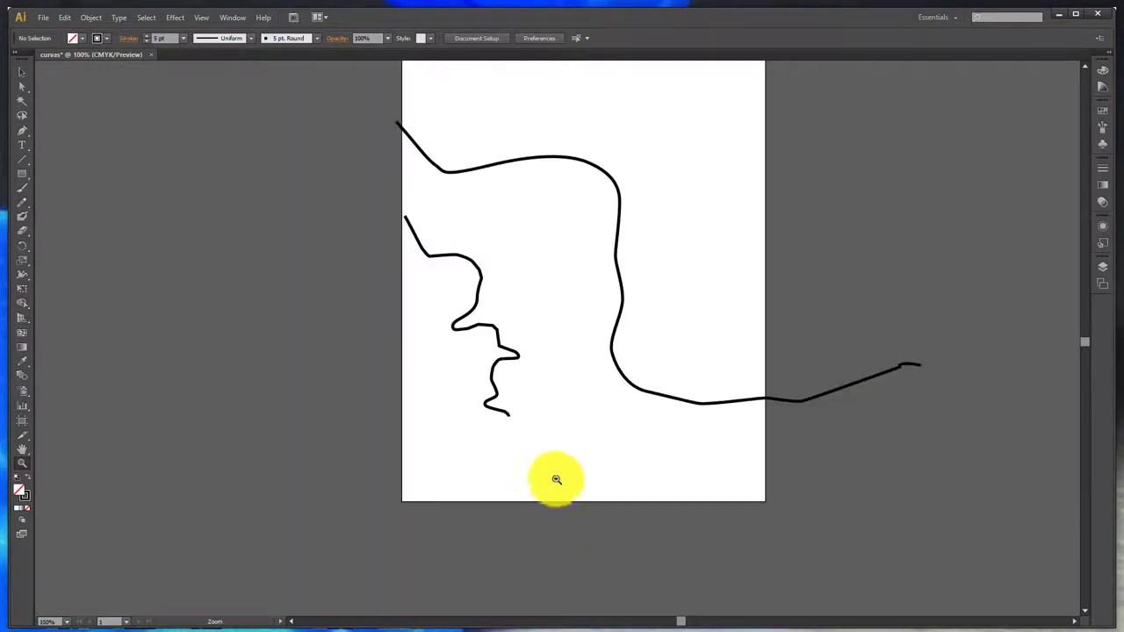
left_click(517, 320)
left_click(566, 301)
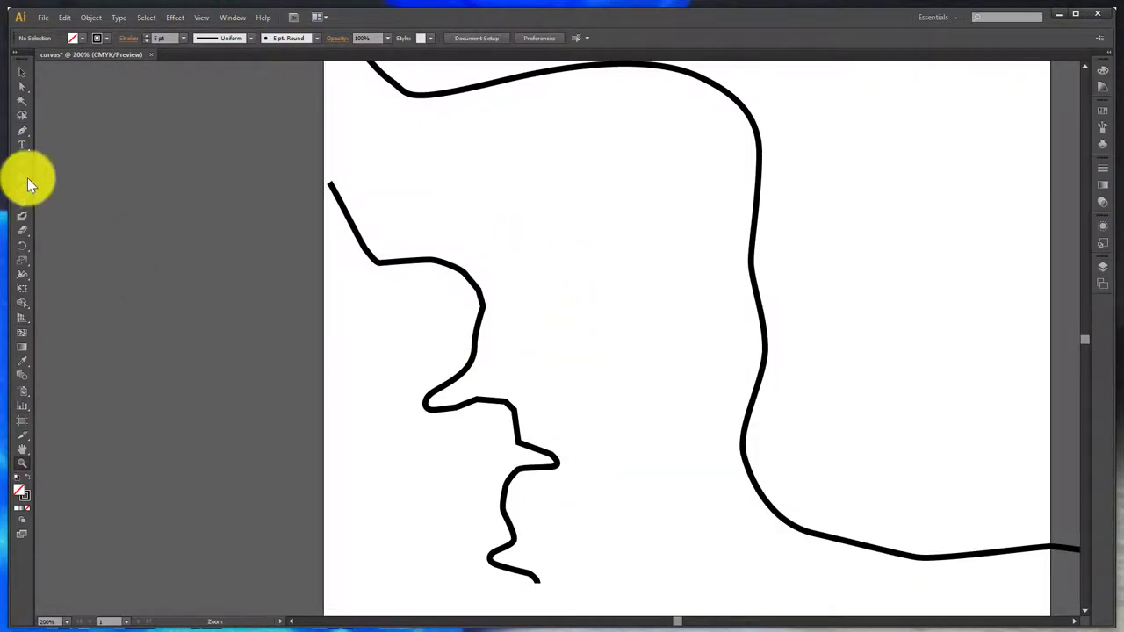
- Draw an open 5 pt black curved path as an eye outline beside the side road's upper bend, coming to a point, and deselect it
left_click(23, 132)
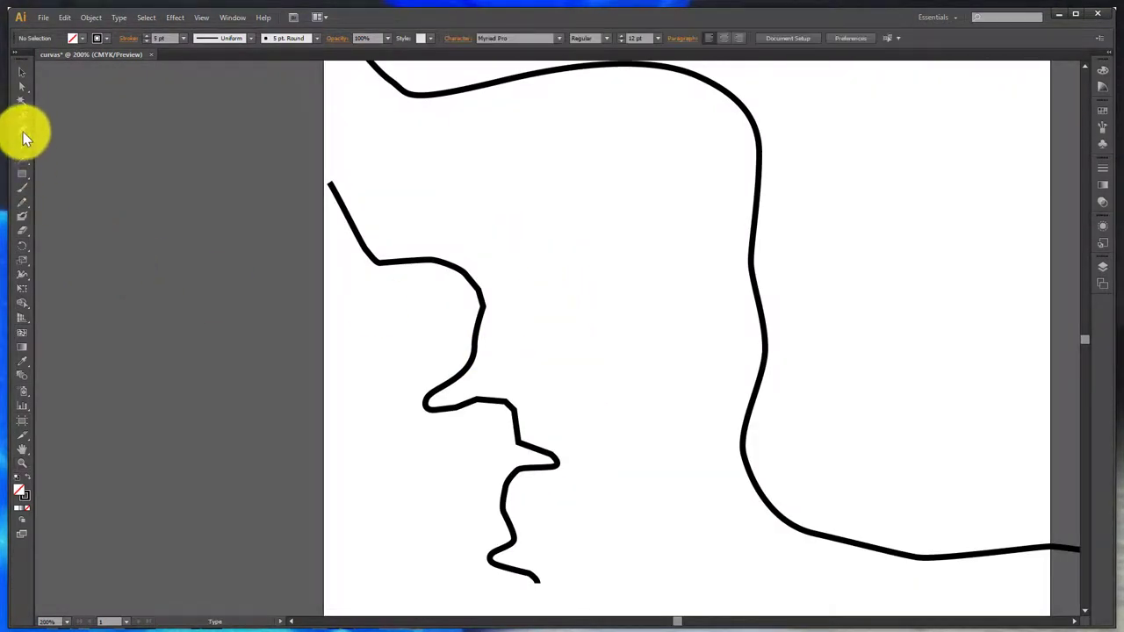
left_click(507, 286)
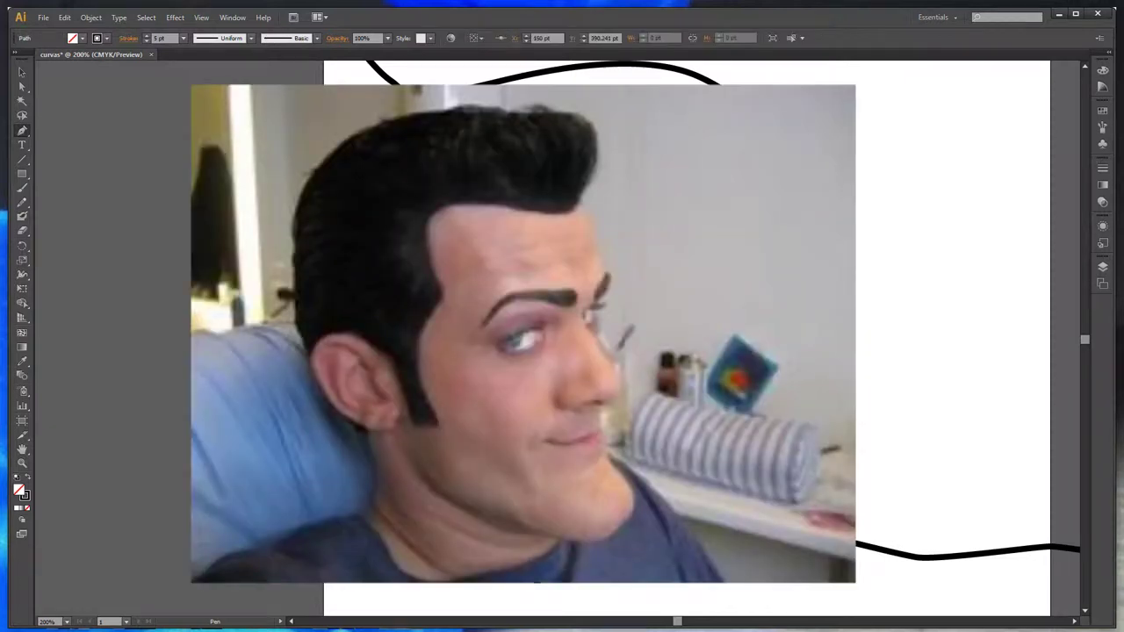
left_click(548, 304)
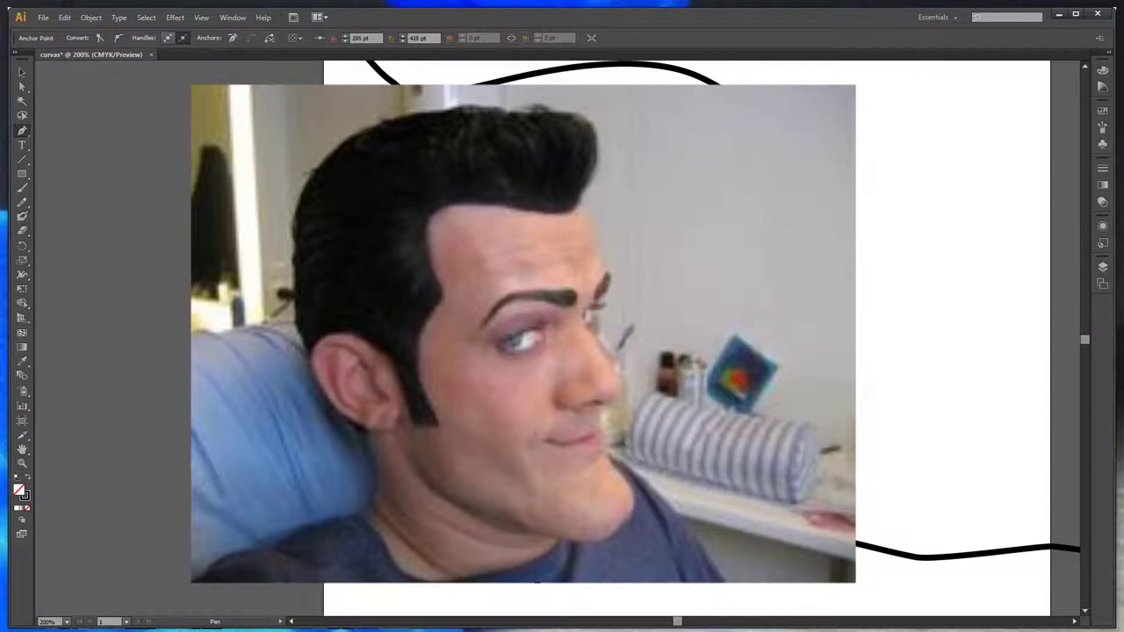
left_click(509, 330)
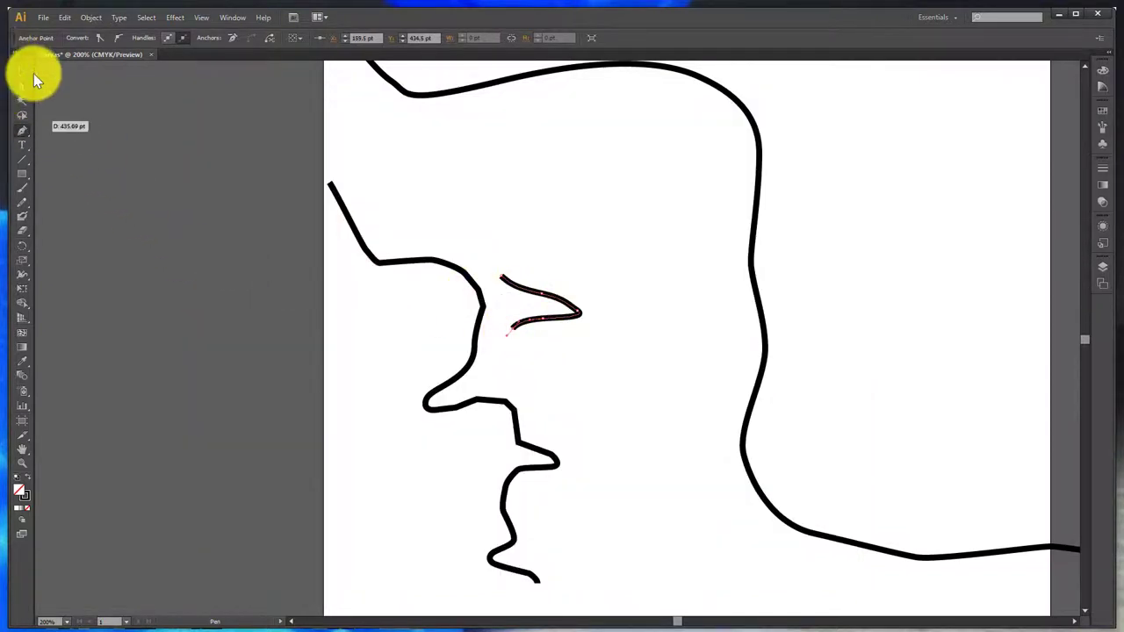
left_click(26, 83)
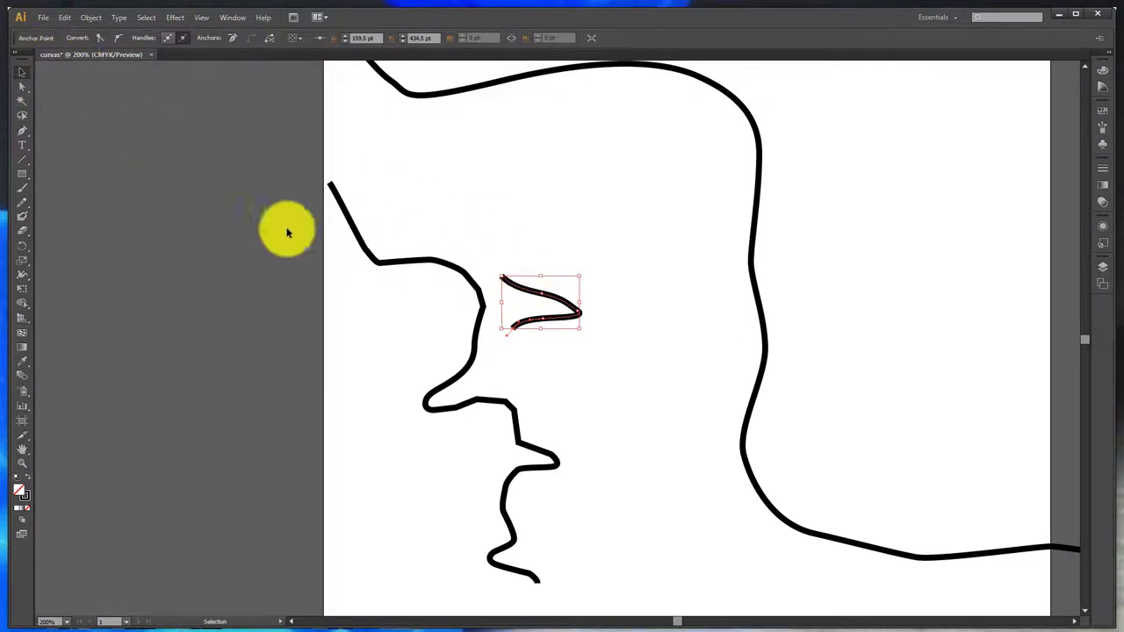
left_click(399, 353)
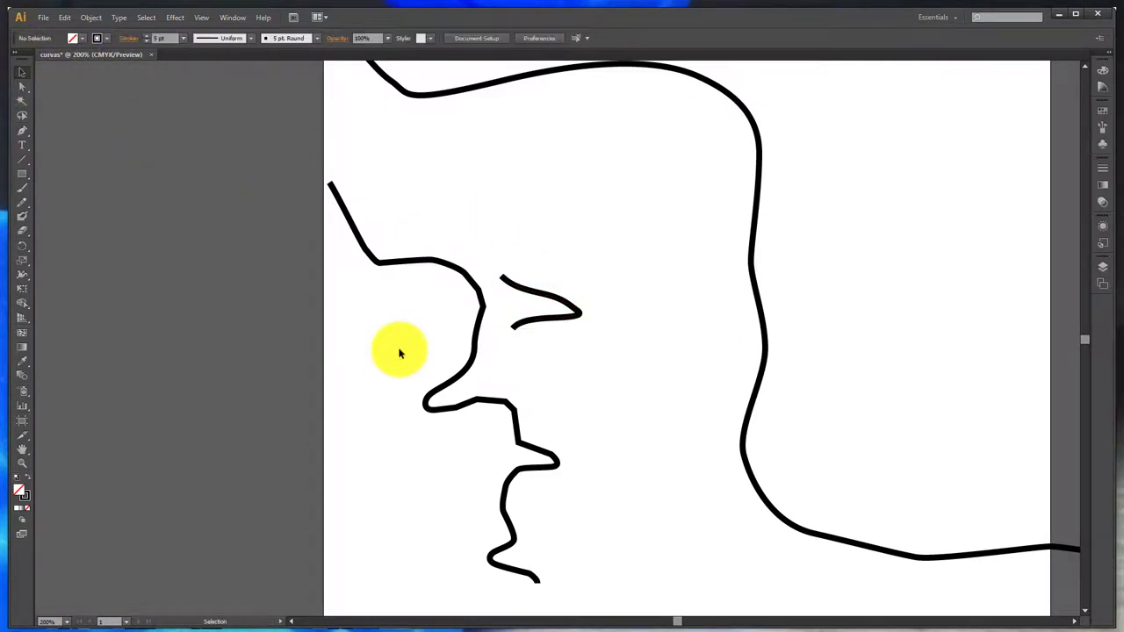
- Draw a short curved black line across the eye outline between its upper and lower lids, and deselect it
left_click(24, 130)
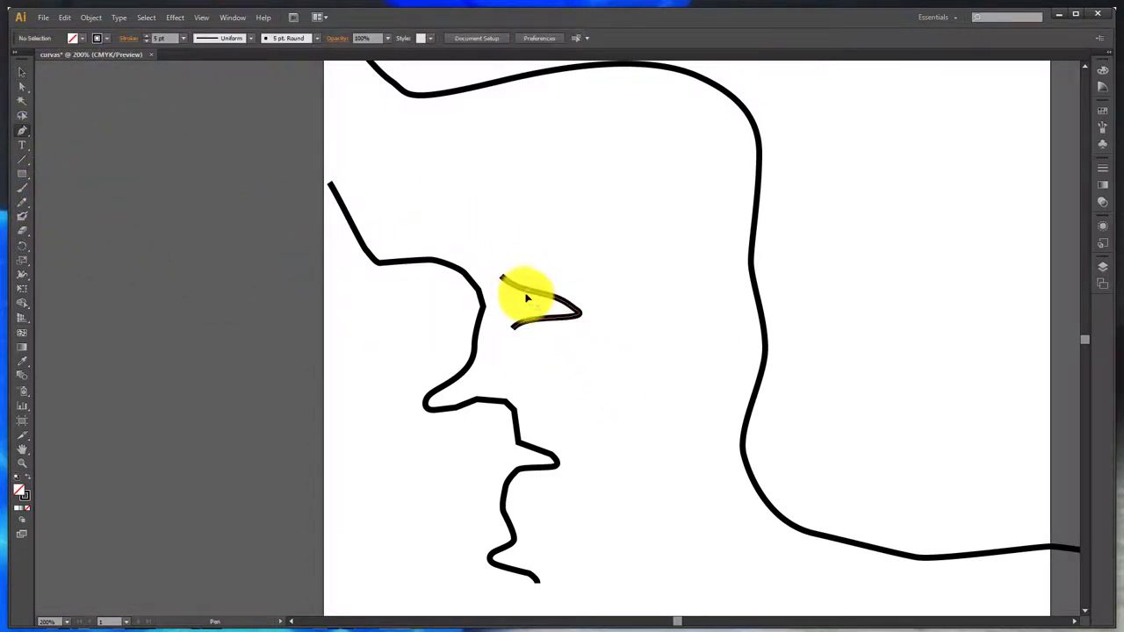
left_click_drag(526, 306, 537, 331)
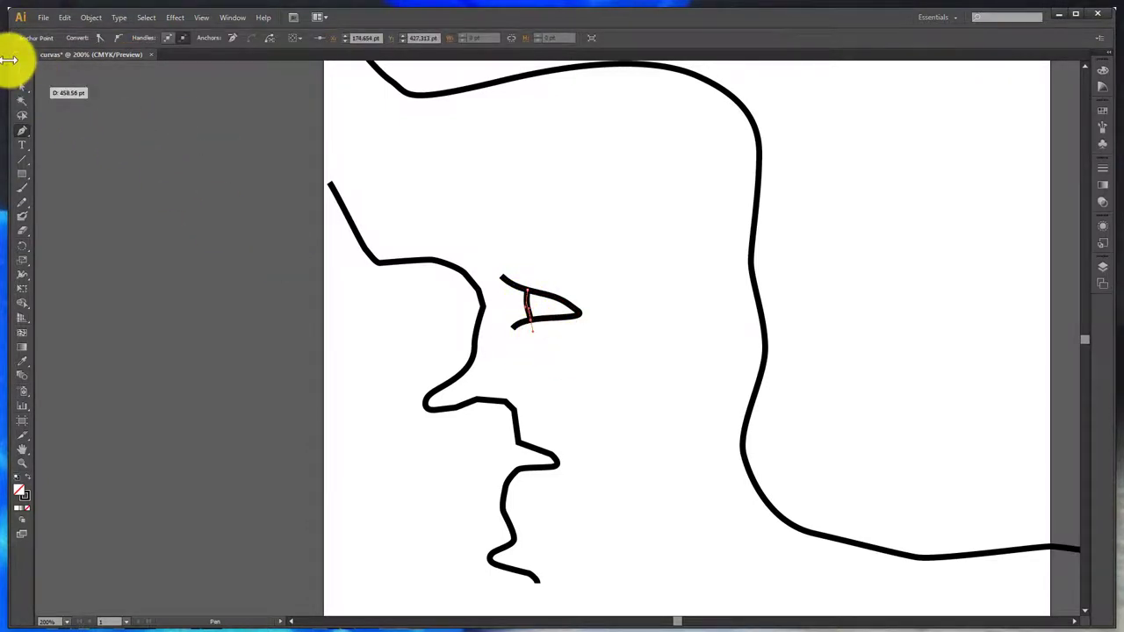
left_click(23, 74)
left_click(384, 349)
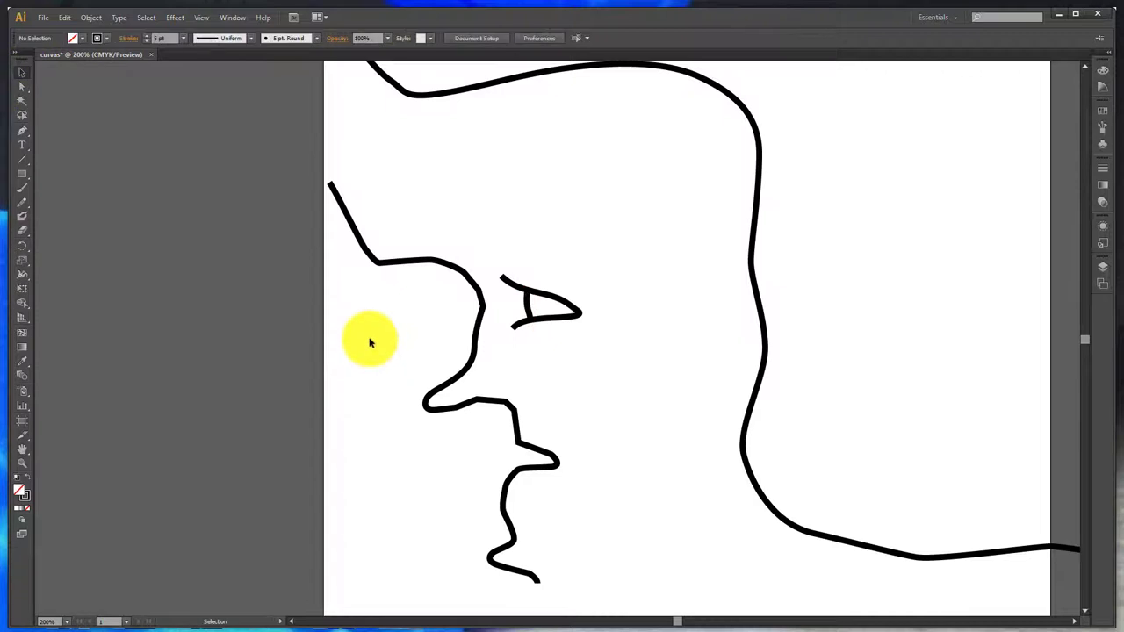